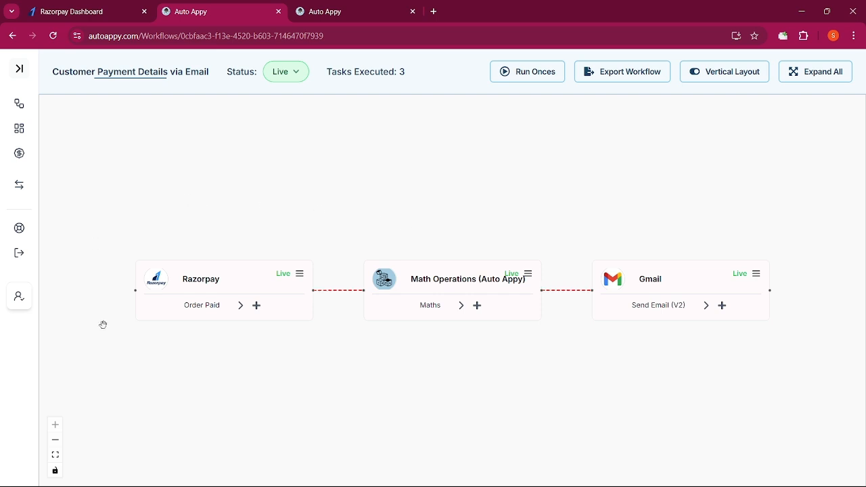
Switch to the Auto Appy tab, browse the homepage, and go to the Workflows dashboard
left_click(352, 8)
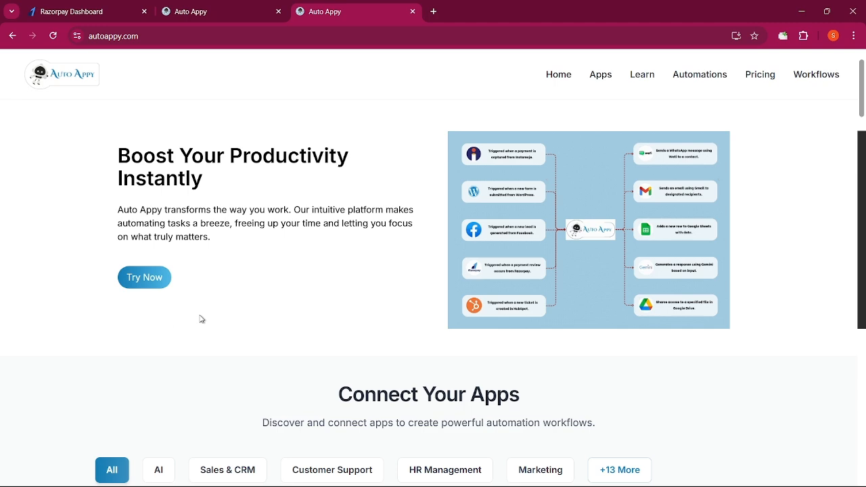
scroll(204, 336, "down", 5)
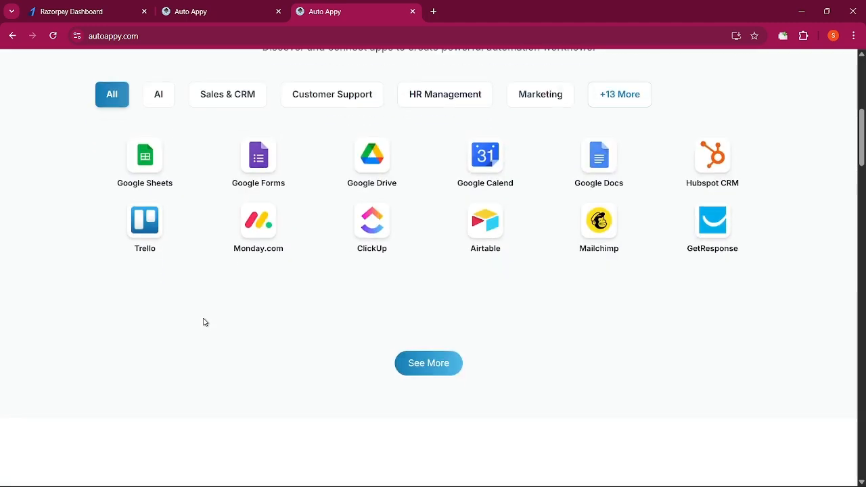
scroll(204, 320, "up", 6)
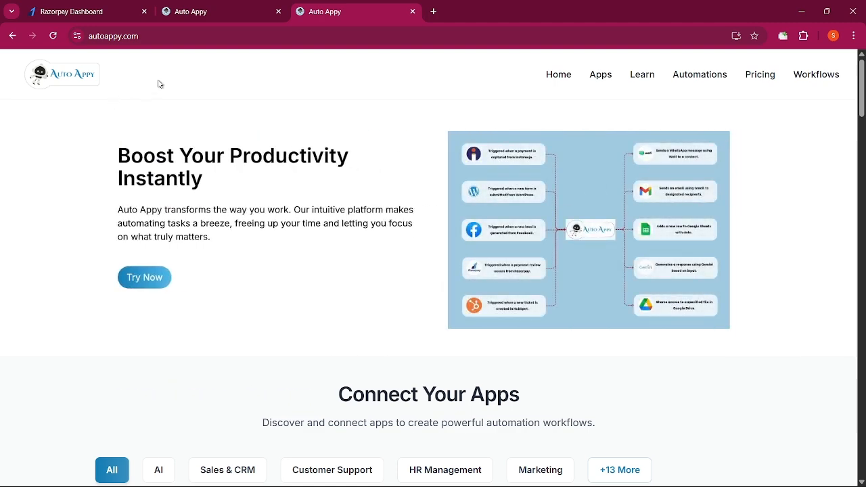
scroll(166, 298, "down", 5)
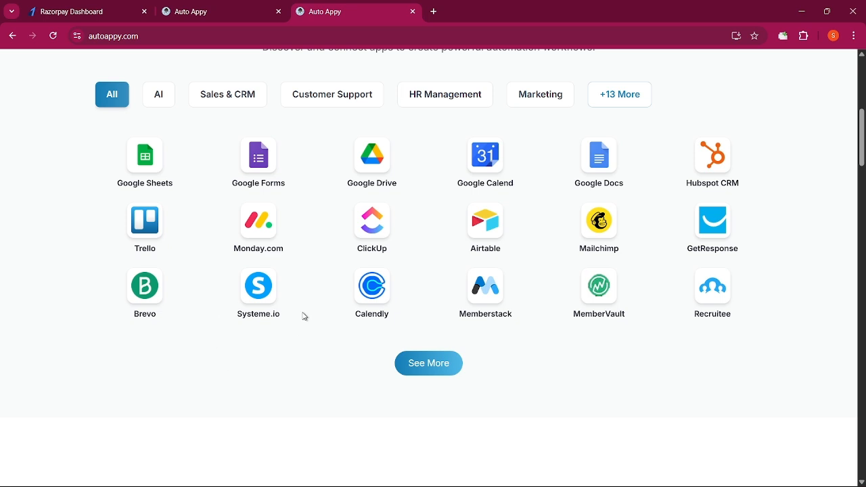
scroll(327, 325, "down", 7)
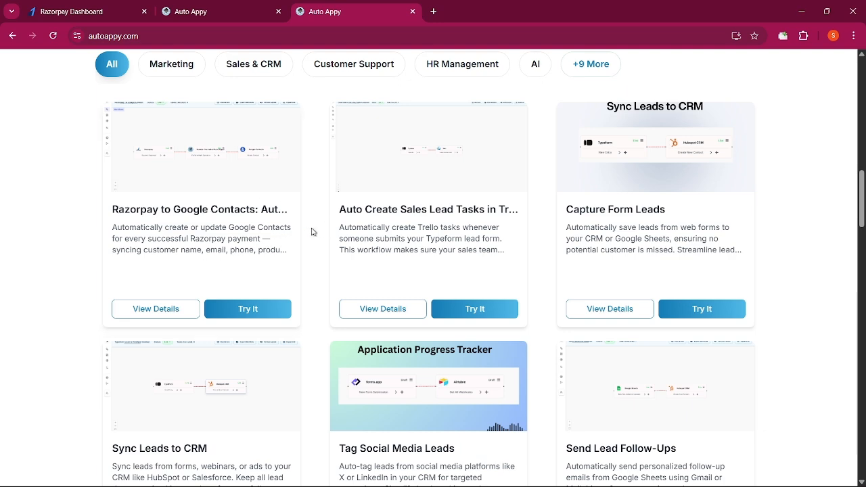
scroll(350, 220, "up", 15)
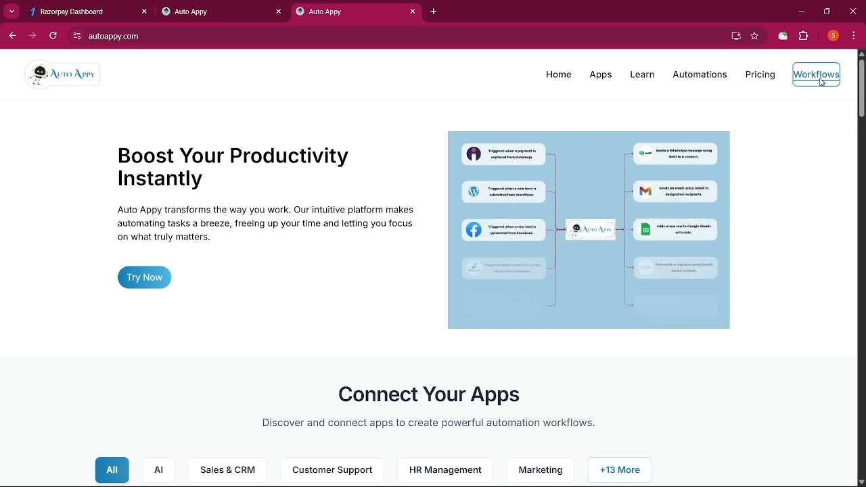
left_click(820, 86)
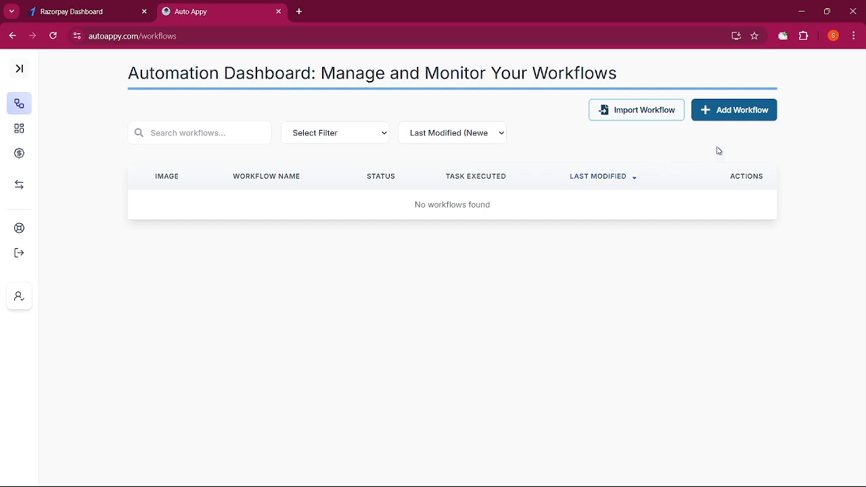
Add a workflow named 'Customer Payment Details via Email' and save it
left_click(723, 113)
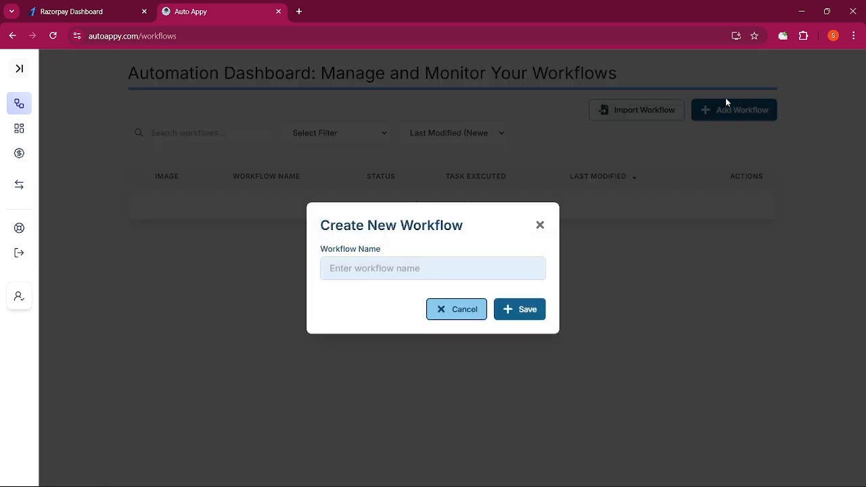
left_click(421, 267)
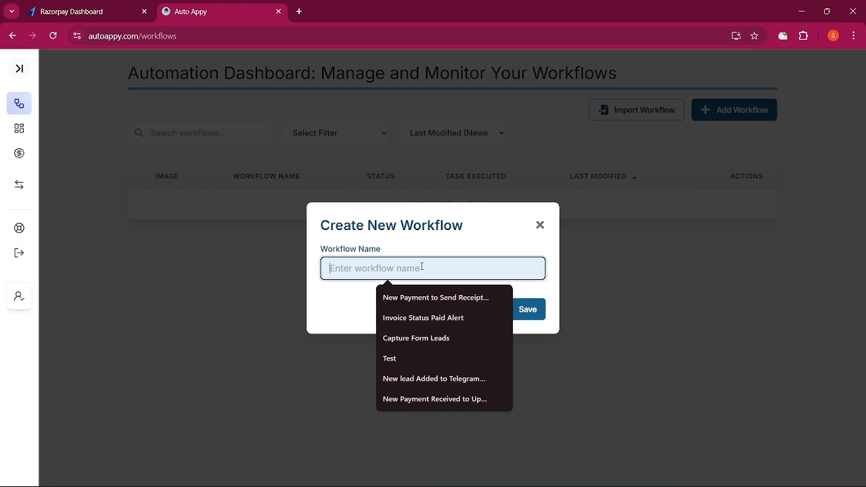
type("Customer Payment Details via Email")
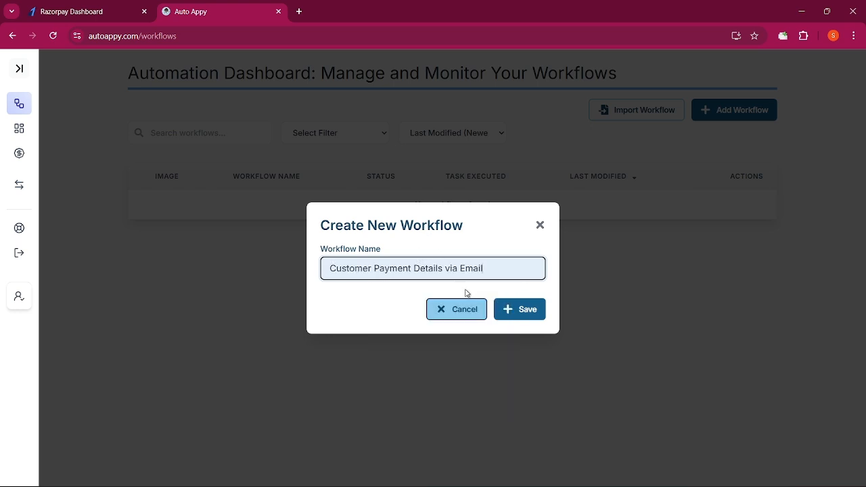
left_click(527, 315)
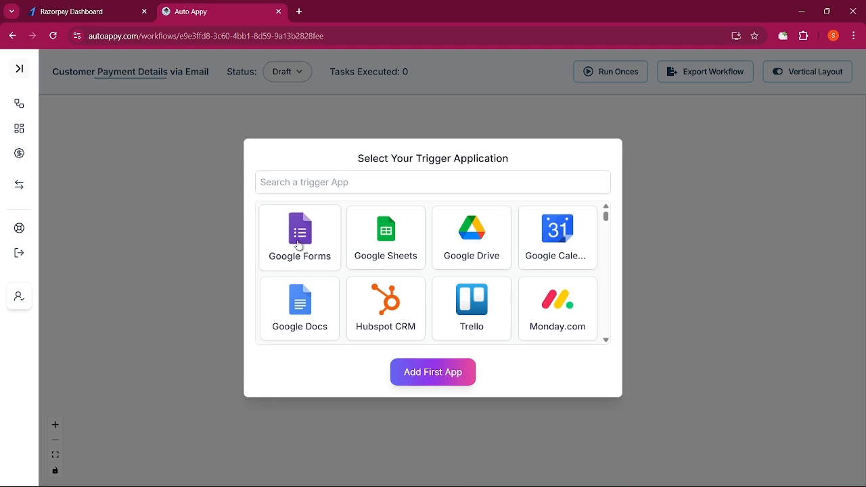
Search 'Raz', choose Razorpay with the Order Paid task type, and add it as the first app
scroll(352, 284, "down", 1)
scroll(358, 300, "up", 1)
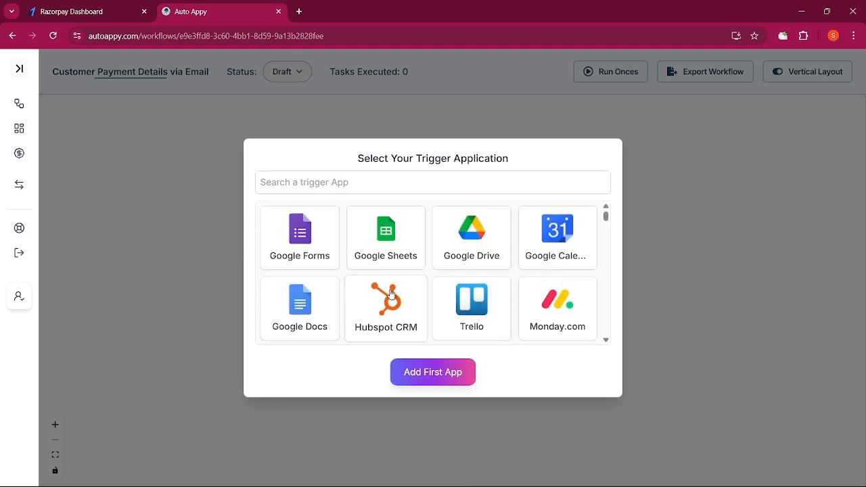
left_click(379, 184)
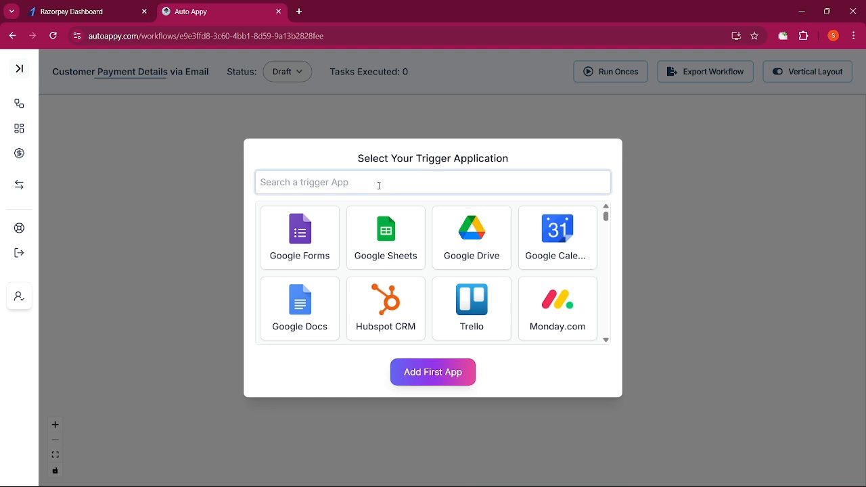
type("Raz")
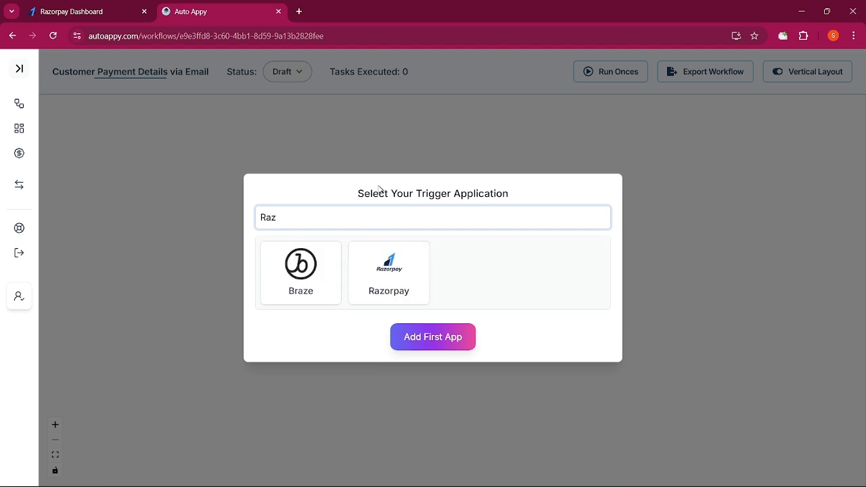
left_click(374, 289)
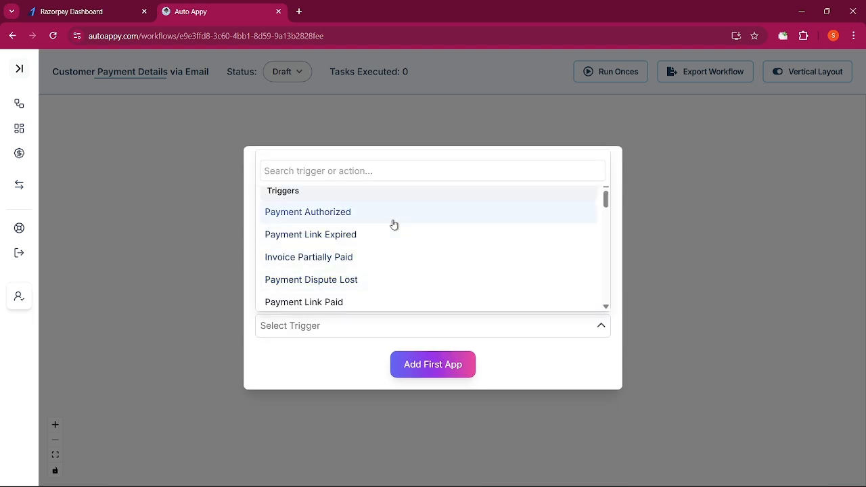
scroll(394, 224, "down", 3)
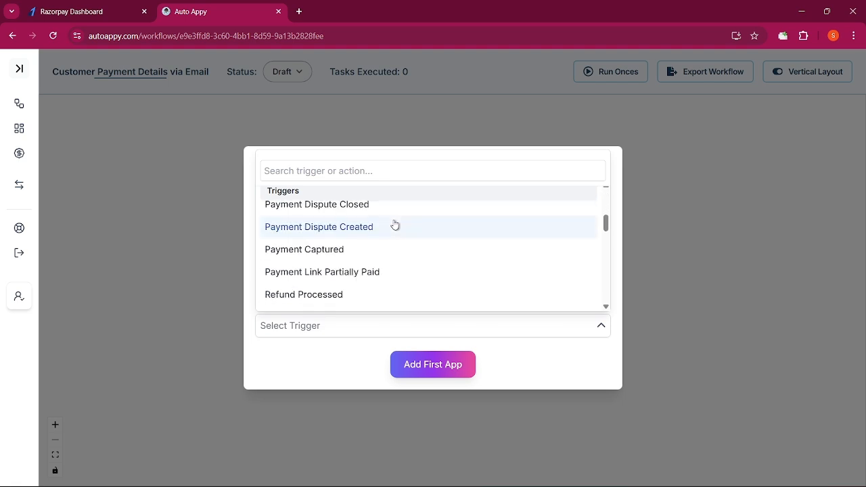
scroll(379, 234, "down", 2)
left_click(299, 227)
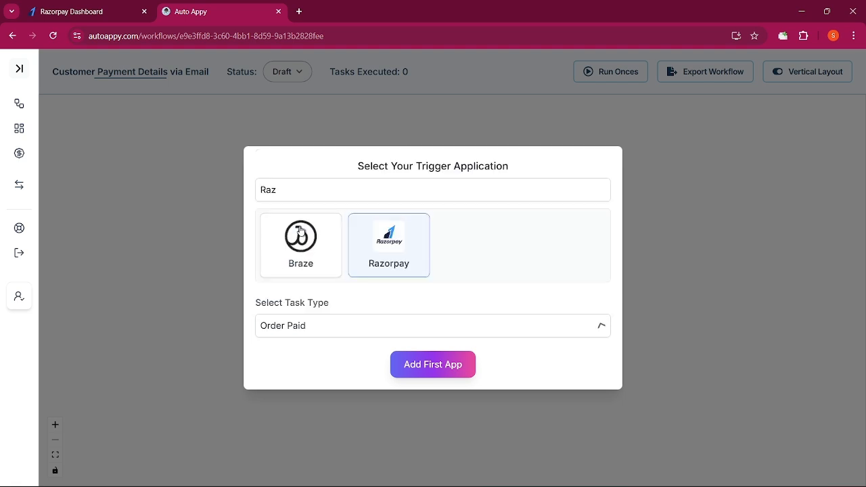
left_click(441, 365)
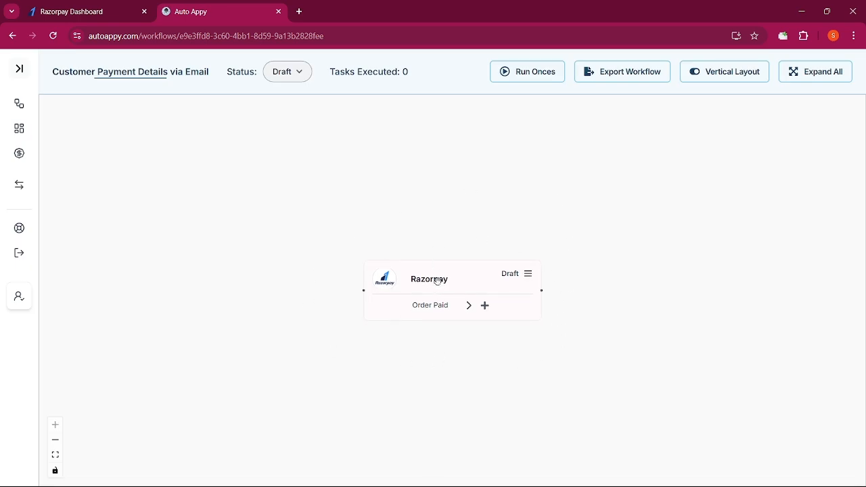
Reposition the Razorpay node, open its webhook setup, and copy the webhook URL
left_click_drag(437, 281, 322, 232)
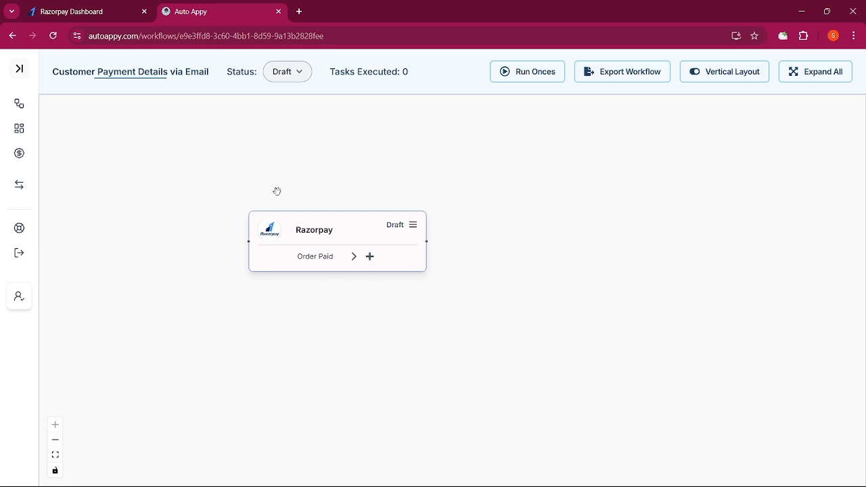
left_click(412, 227)
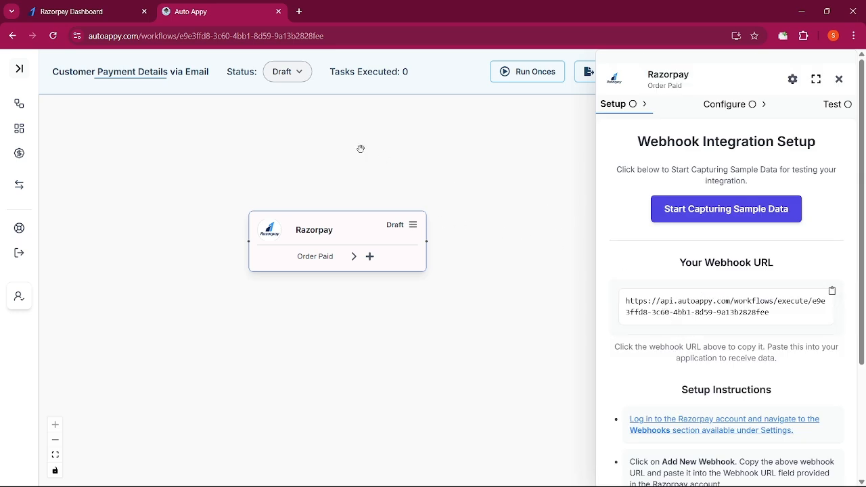
left_click(79, 11)
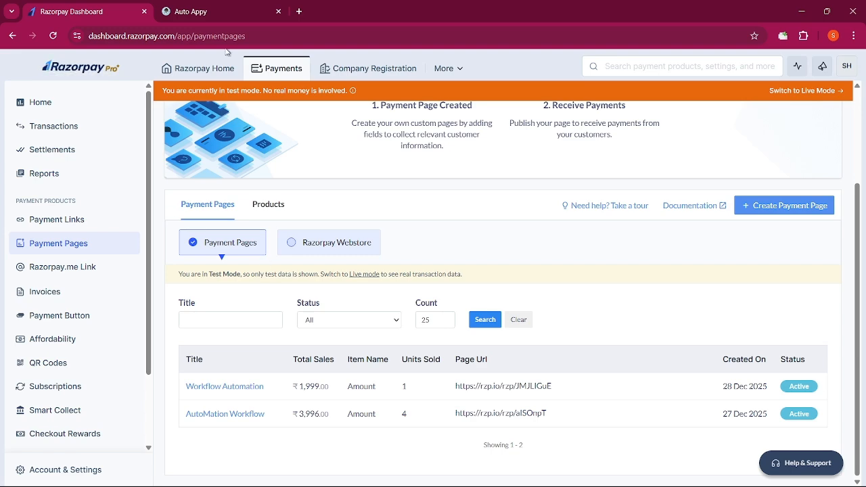
left_click(230, 11)
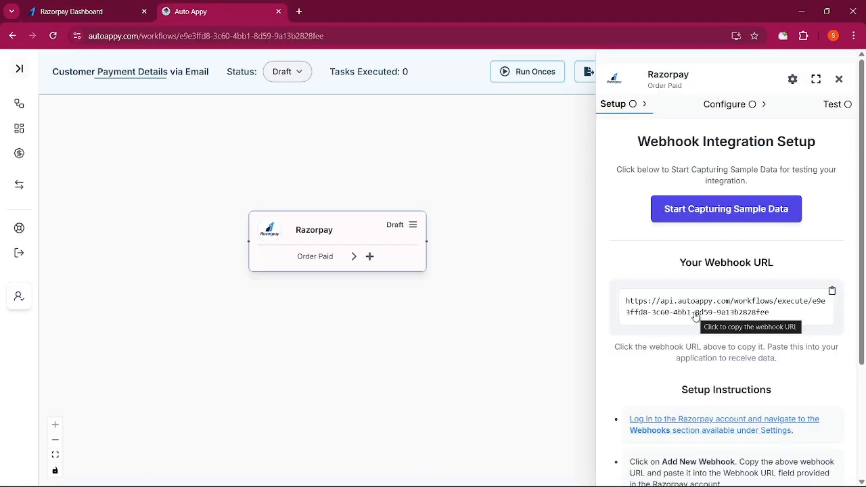
scroll(703, 371, "down", 1)
scroll(703, 371, "down", 1)
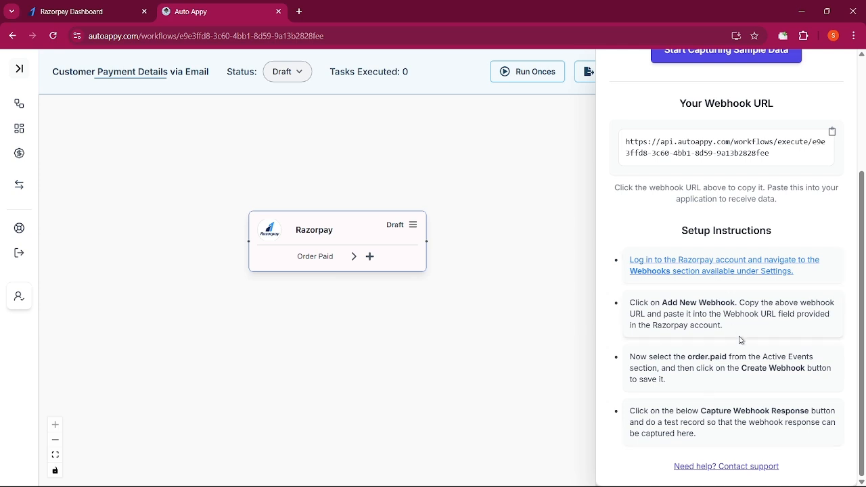
scroll(744, 365, "up", 2)
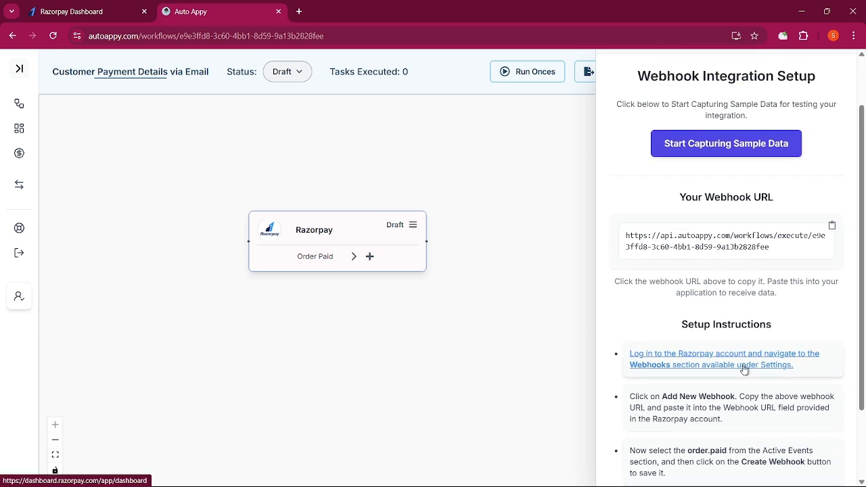
left_click(719, 316)
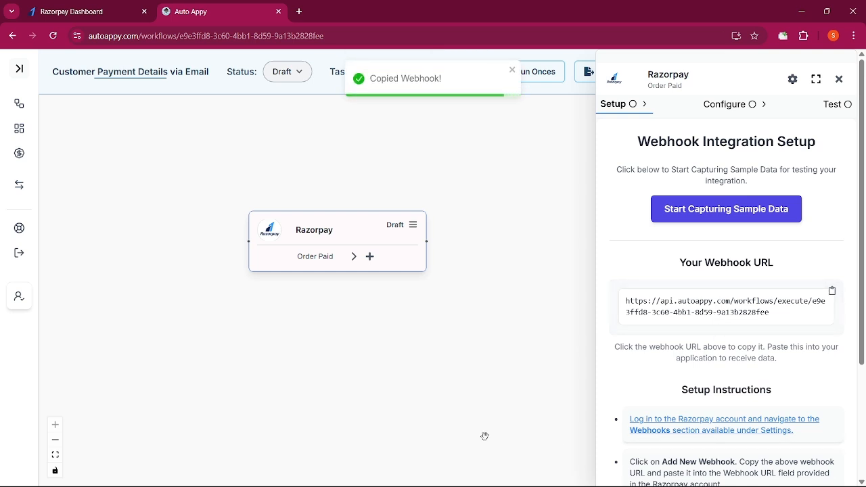
In Razorpay Dashboard, search 'webh' and open the Webhooks settings page
left_click(68, 13)
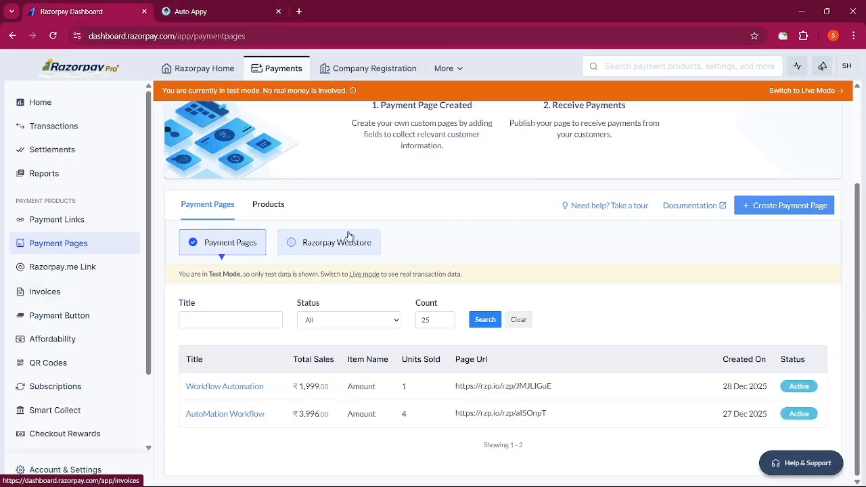
left_click(623, 66)
type("webh")
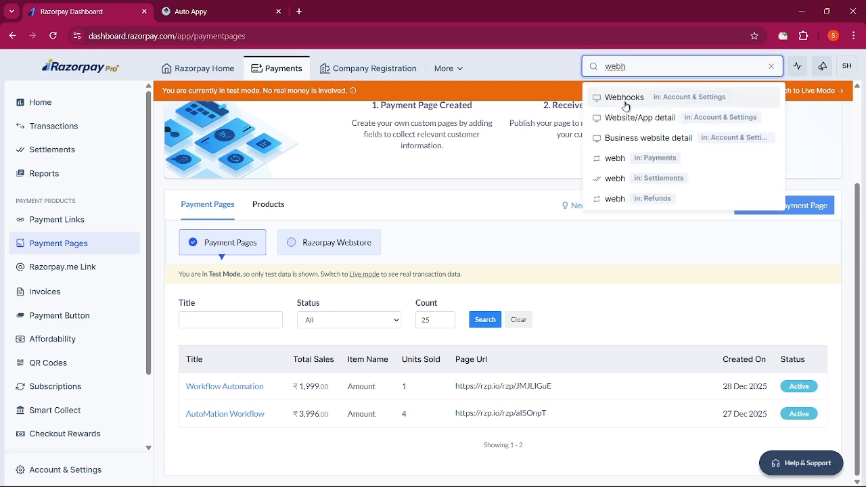
left_click(623, 99)
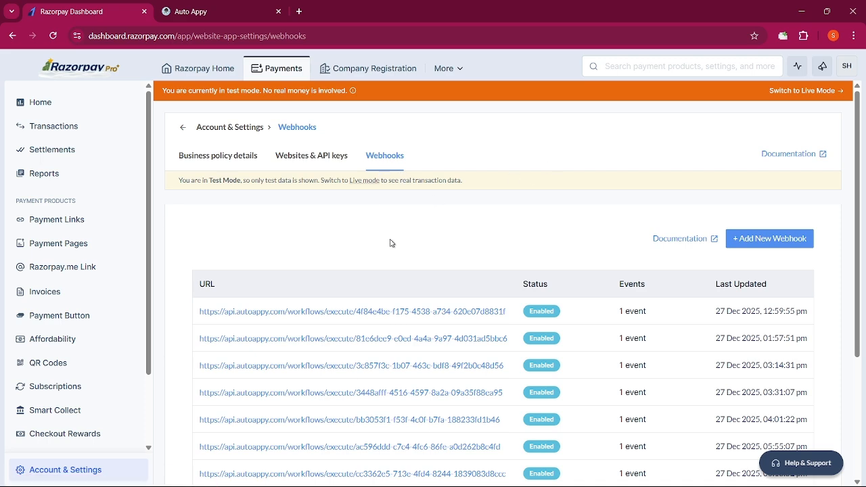
Add a webhook with the pasted Auto Appy URL subscribed to order.paid, and create it
left_click(764, 238)
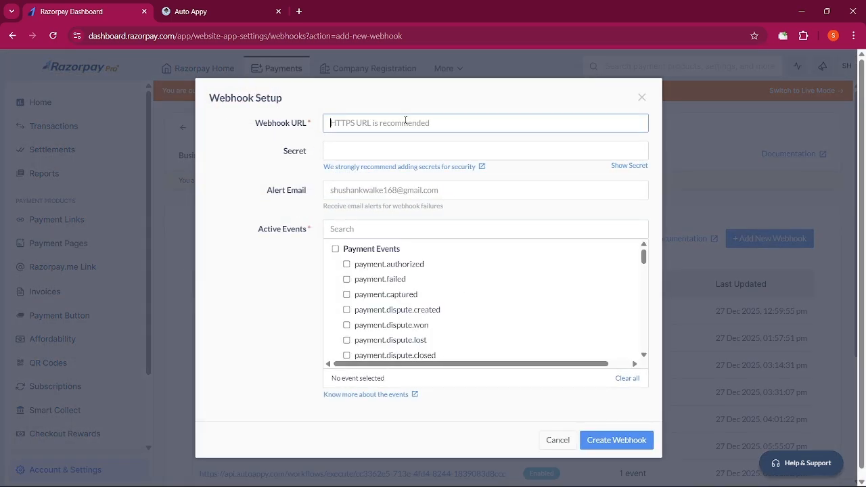
left_click(405, 121)
key("ctrl+v")
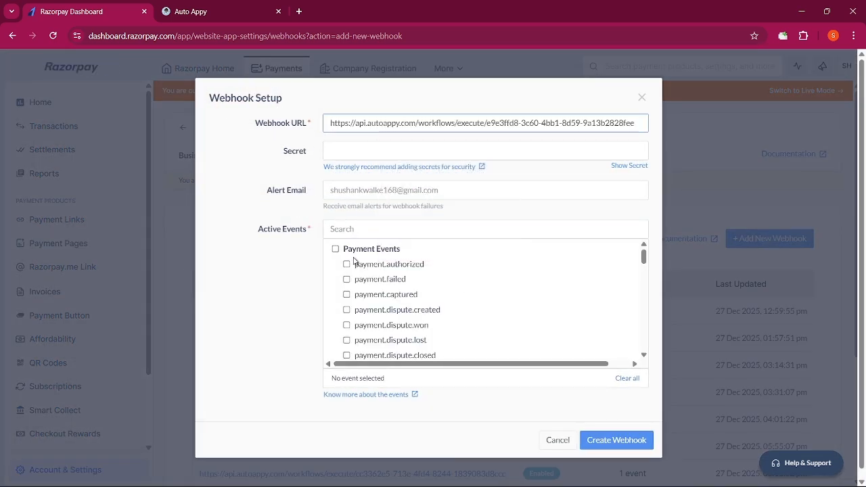
scroll(355, 271, "down", 3)
scroll(360, 281, "up", 3)
left_click(360, 230)
type("orde")
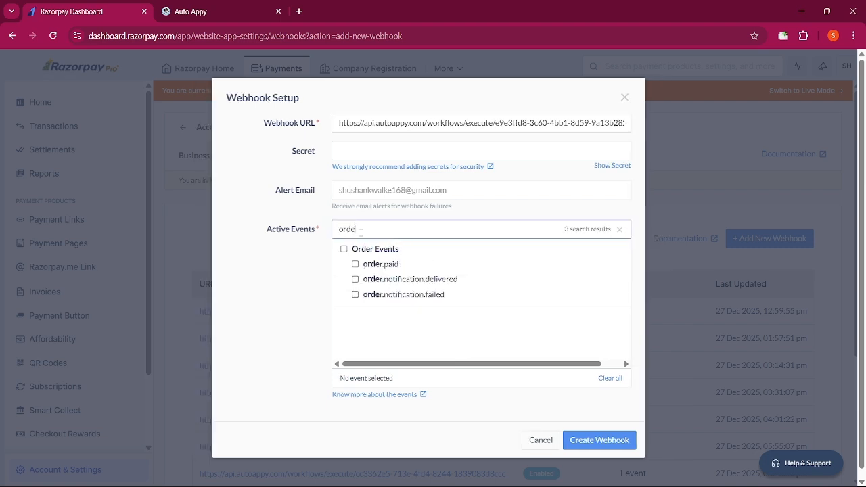
left_click(354, 264)
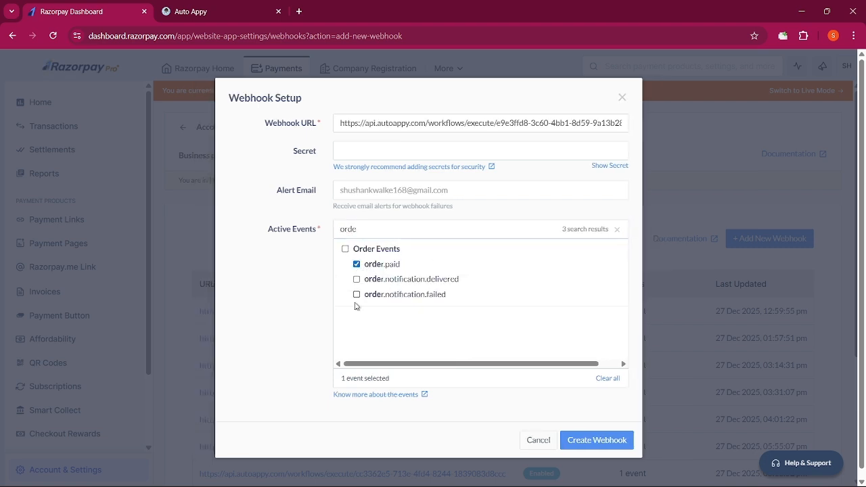
left_click(595, 429)
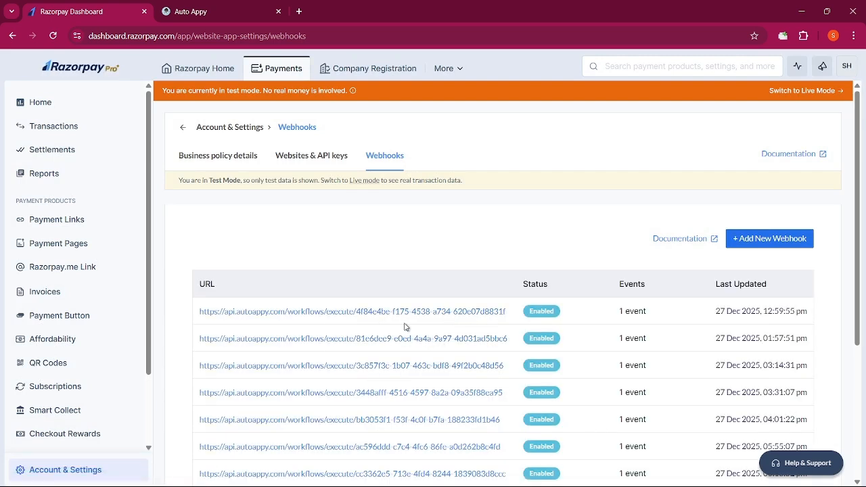
Glance at the Auto Appy workflow, then open Razorpay's Payment Pages list
left_click(217, 12)
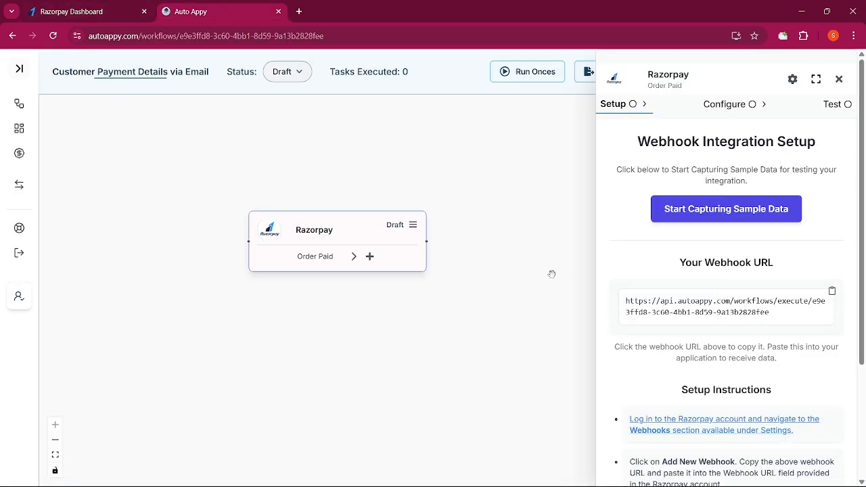
scroll(713, 383, "down", 3)
scroll(715, 405, "up", 3)
left_click(95, 15)
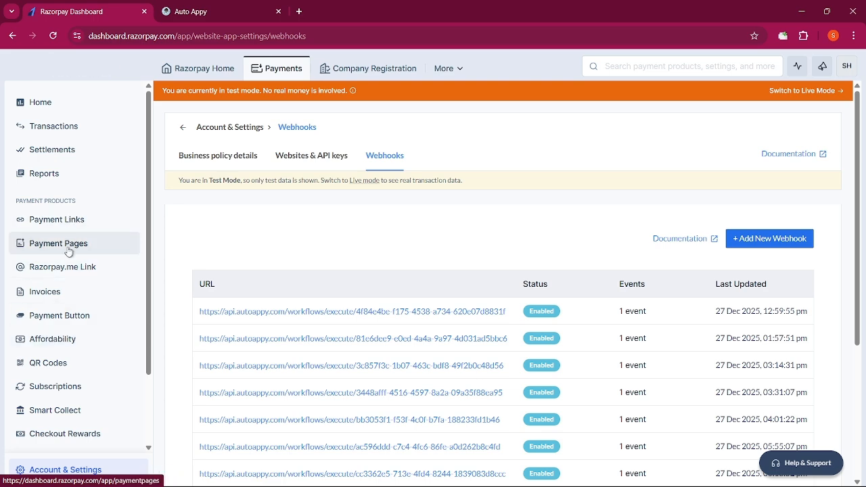
left_click(69, 247)
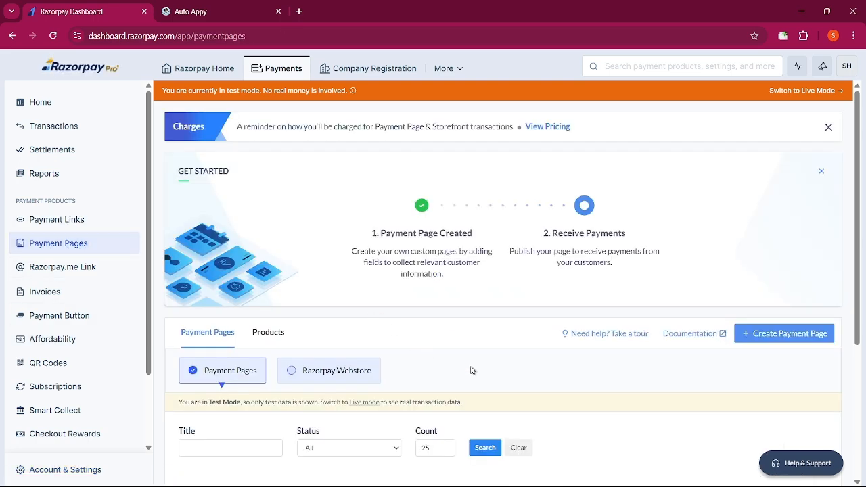
Copy the Workflow Automation payment page link and load it in another browser window
scroll(531, 420, "down", 2)
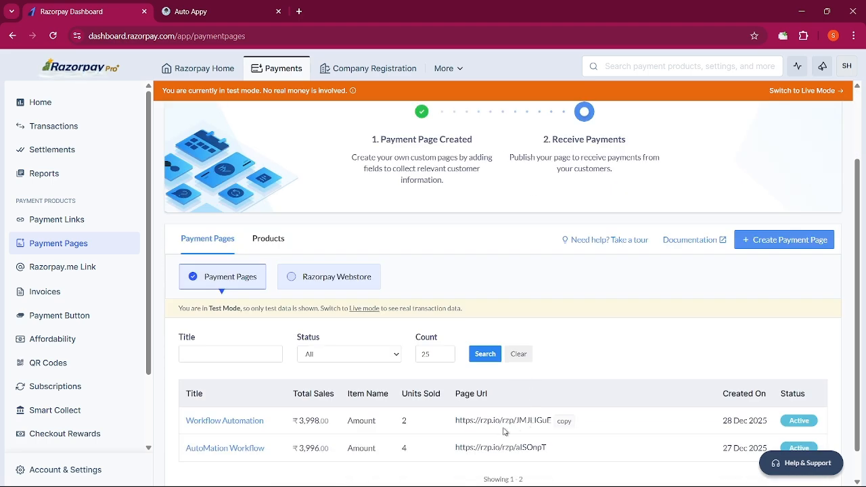
left_click(564, 420)
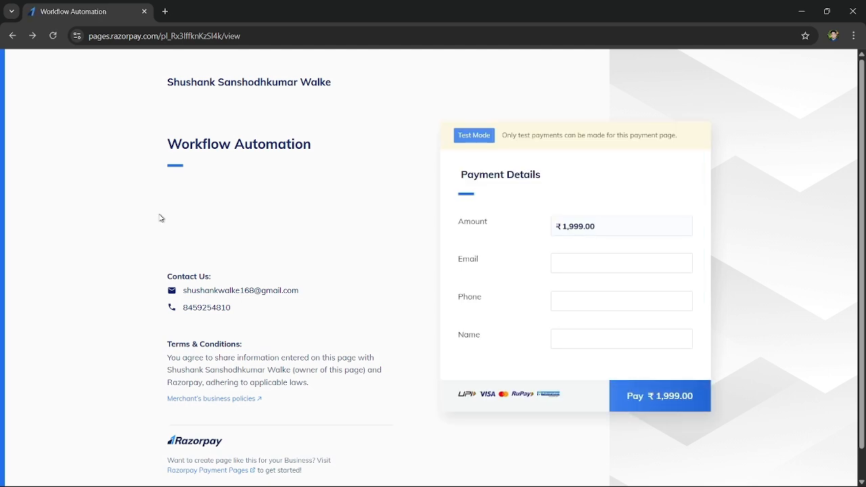
left_click(214, 37)
key("ctrl+v")
key("Return")
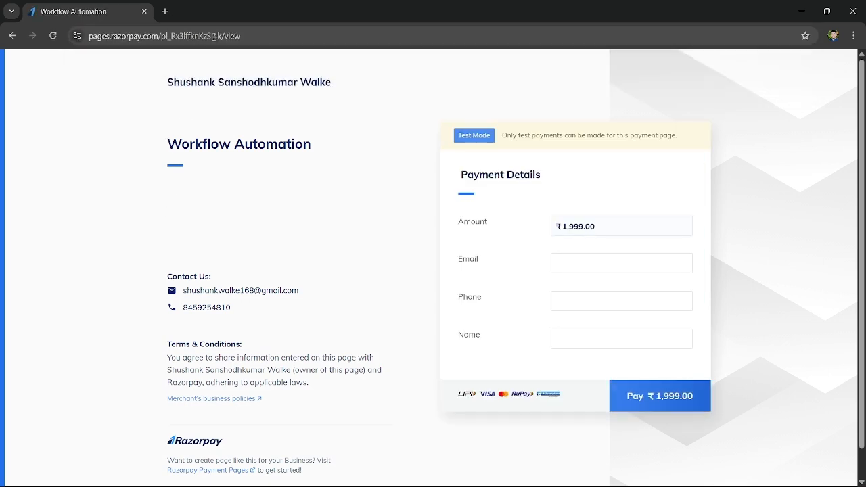
Start capturing sample data in Auto Appy, then return to the payment page's Email field
key("alt+Tab")
left_click(191, 12)
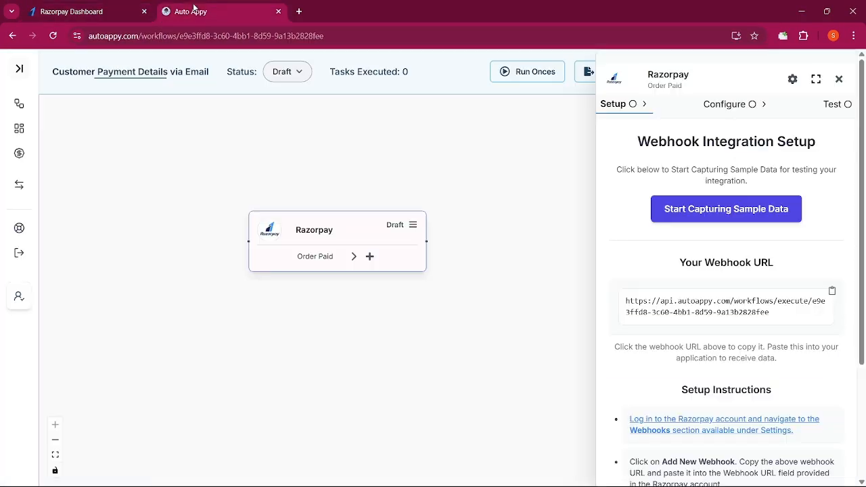
key("alt+Tab")
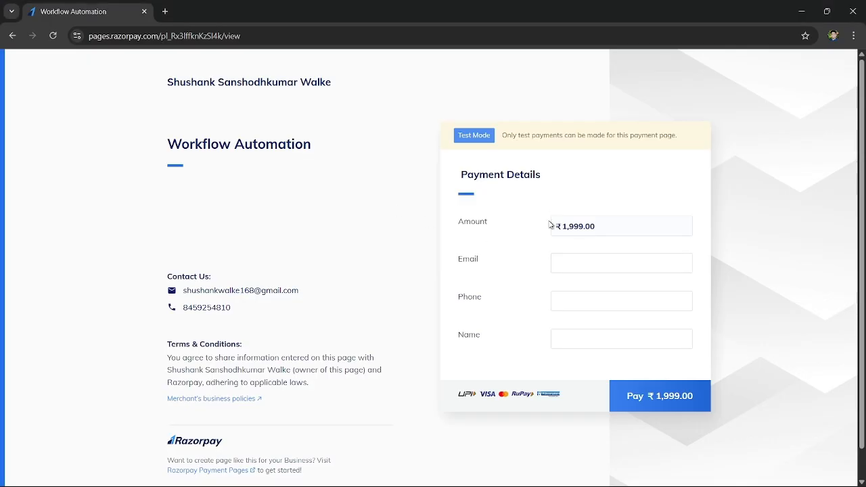
key("alt+Tab")
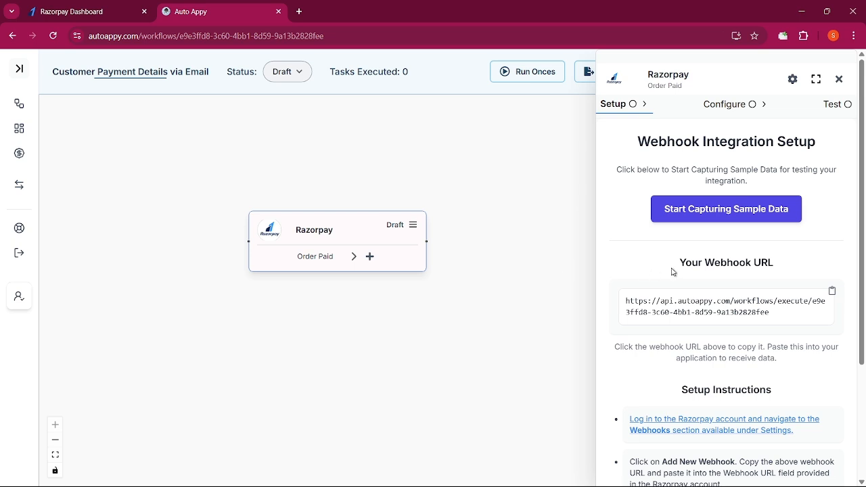
left_click(721, 214)
key("alt+Tab")
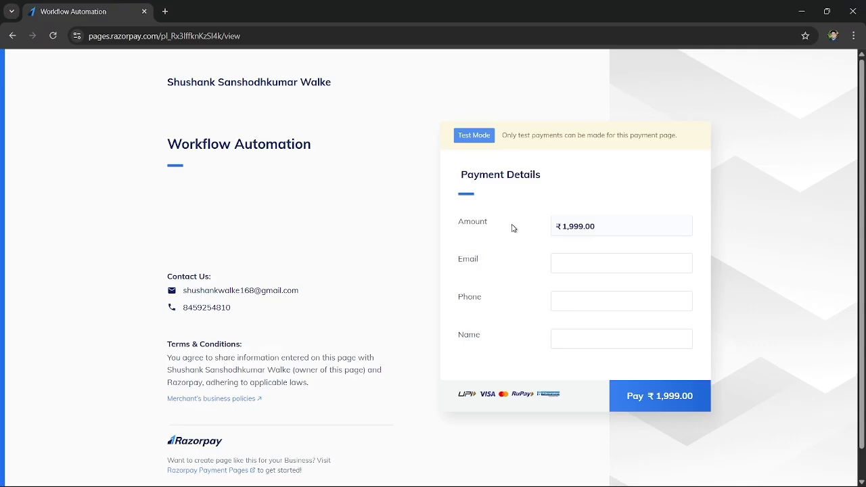
left_click(564, 265)
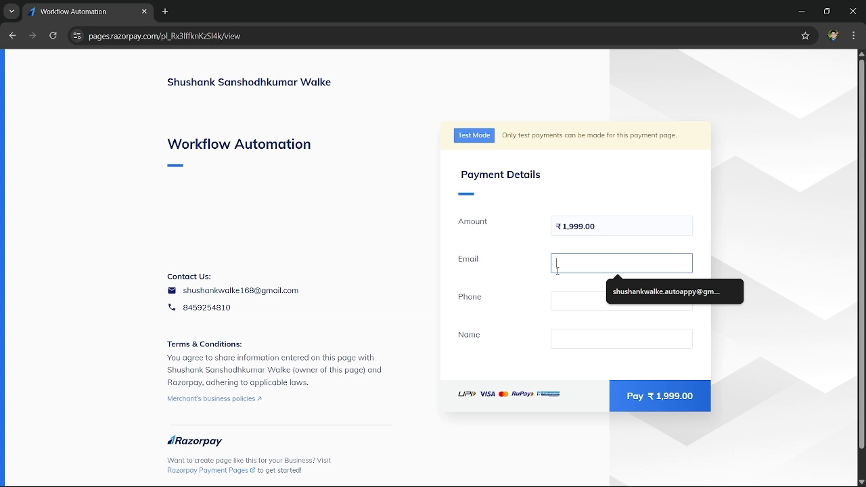
Fill in the payer's email, phone and name, and submit the ₹1,999.00 payment
left_click(642, 291)
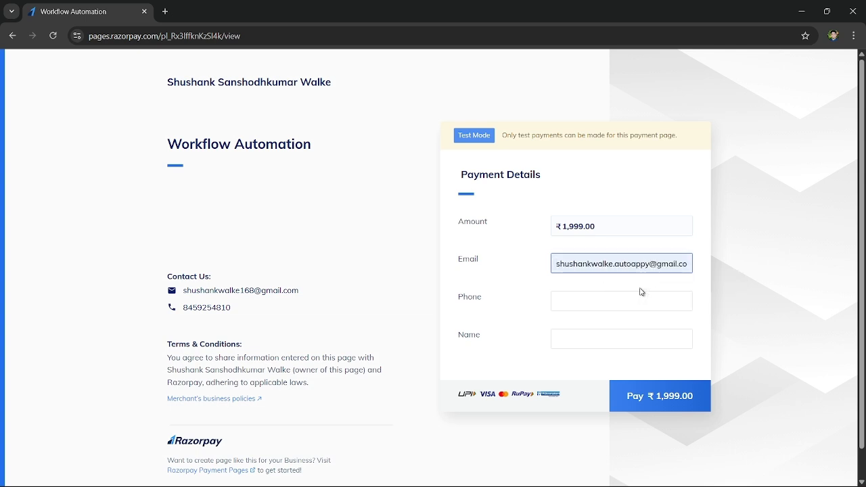
left_click(641, 296)
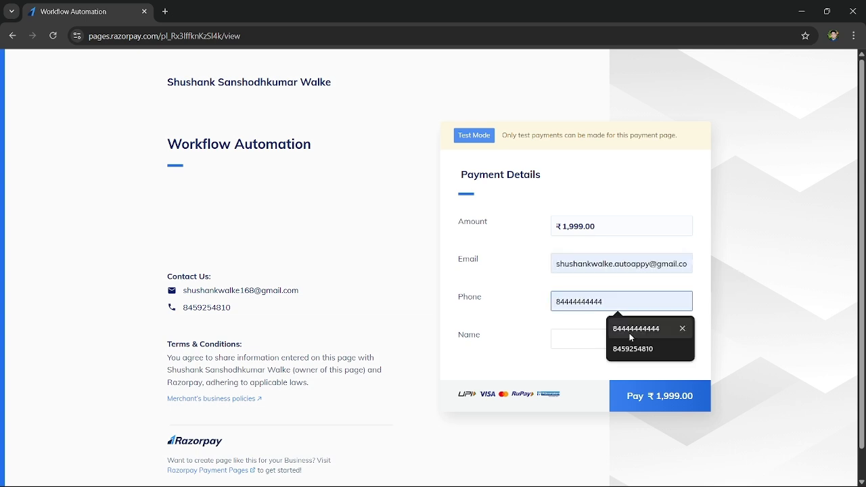
left_click(629, 333)
left_click(599, 334)
left_click(640, 363)
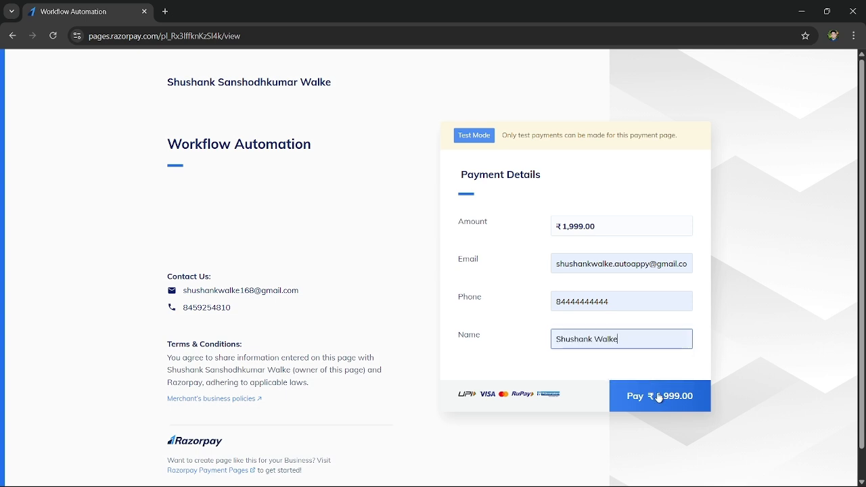
left_click(659, 398)
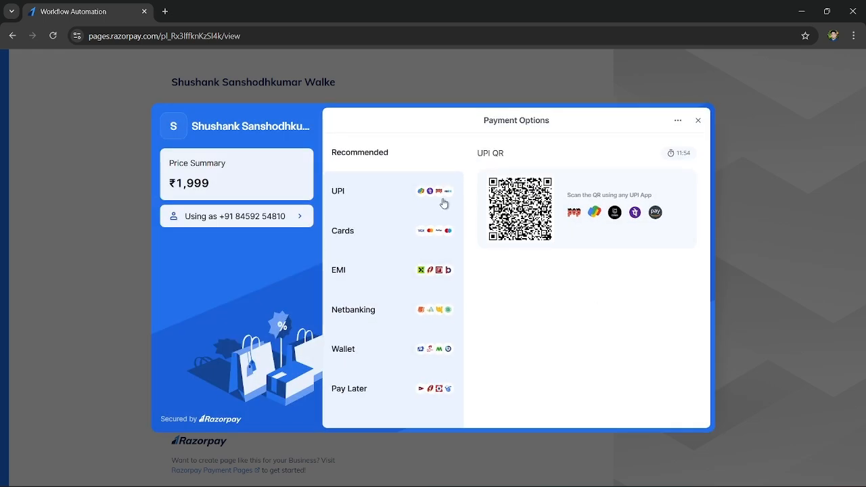
Pay by UPI with the test UPI ID, verify, and return to Auto Appy
left_click(408, 191)
left_click(560, 308)
left_click(568, 340)
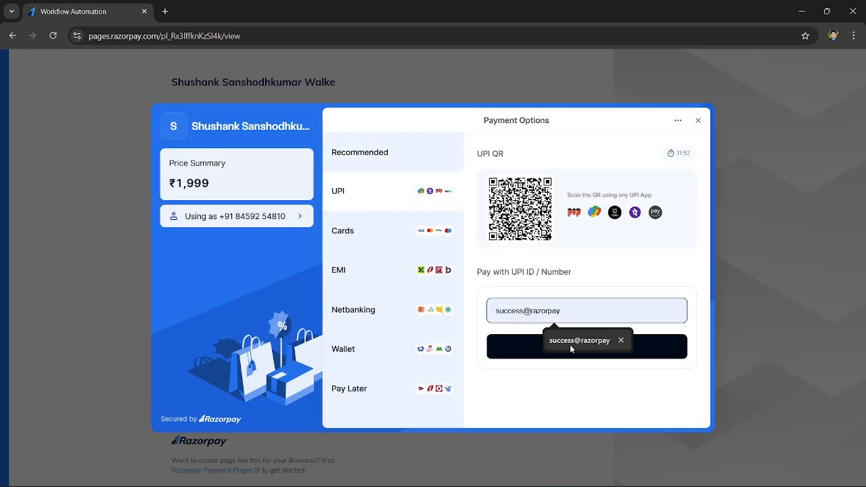
left_click(572, 347)
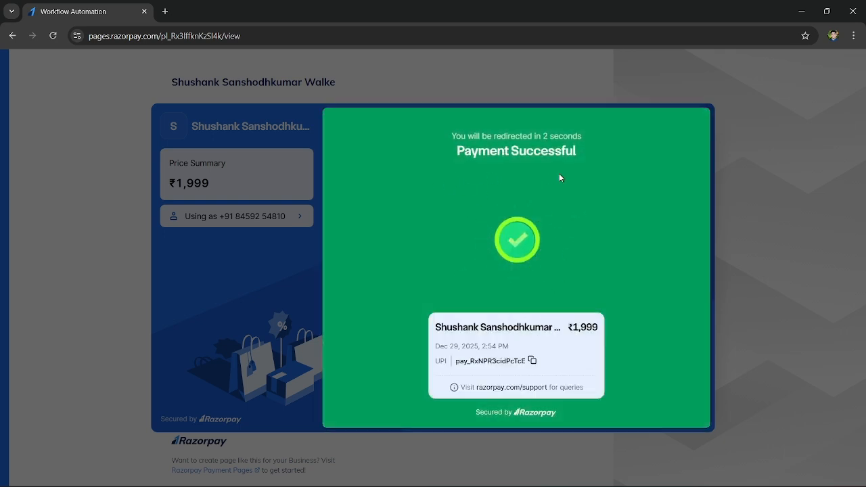
key("alt+Tab")
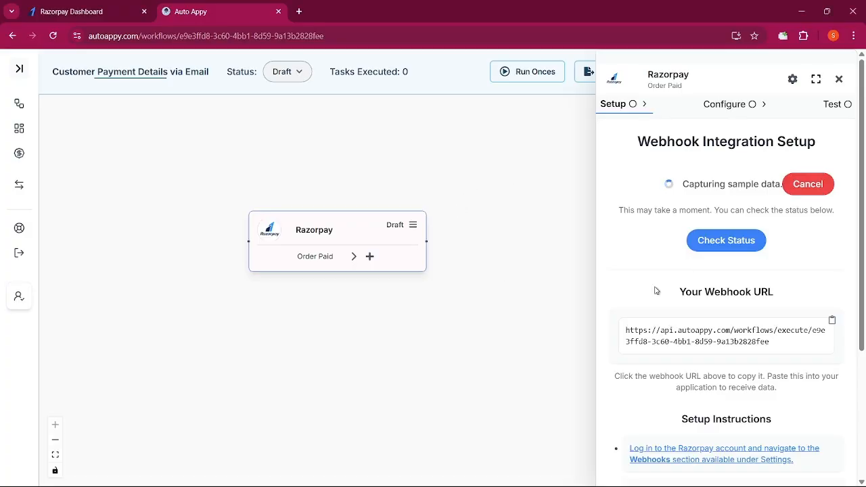
Check that the order.paid sample data arrived, then close the test panel
left_click(702, 241)
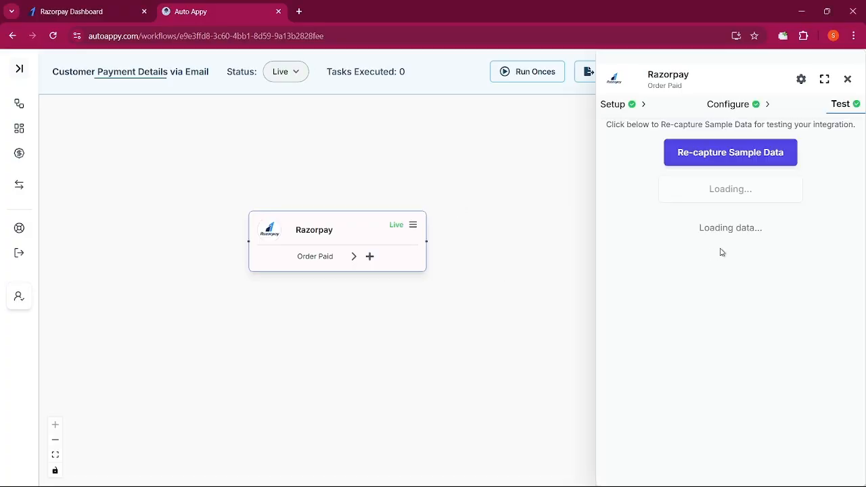
scroll(676, 347, "down", 4)
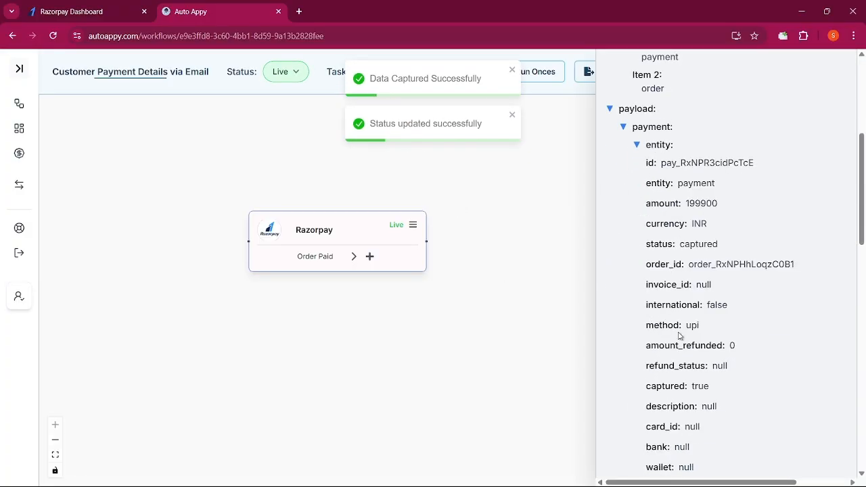
scroll(678, 343, "down", 3)
scroll(681, 340, "up", 2)
scroll(682, 340, "up", 5)
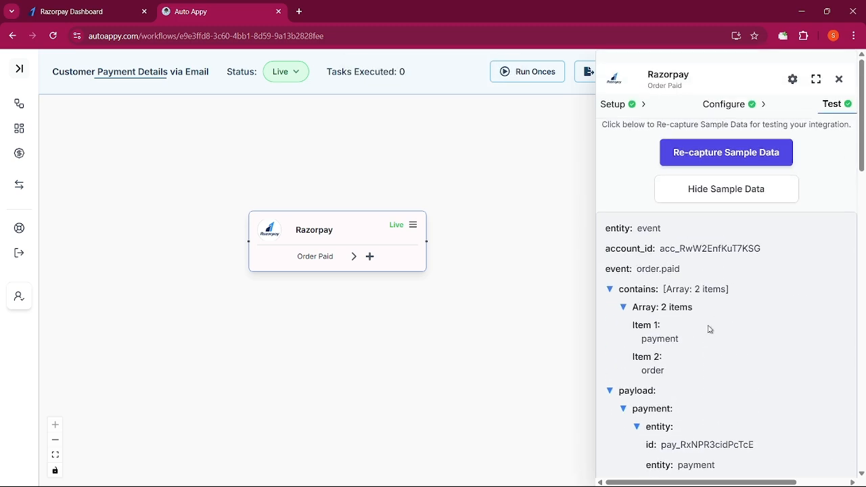
scroll(709, 329, "down", 8)
scroll(713, 358, "up", 8)
left_click(839, 79)
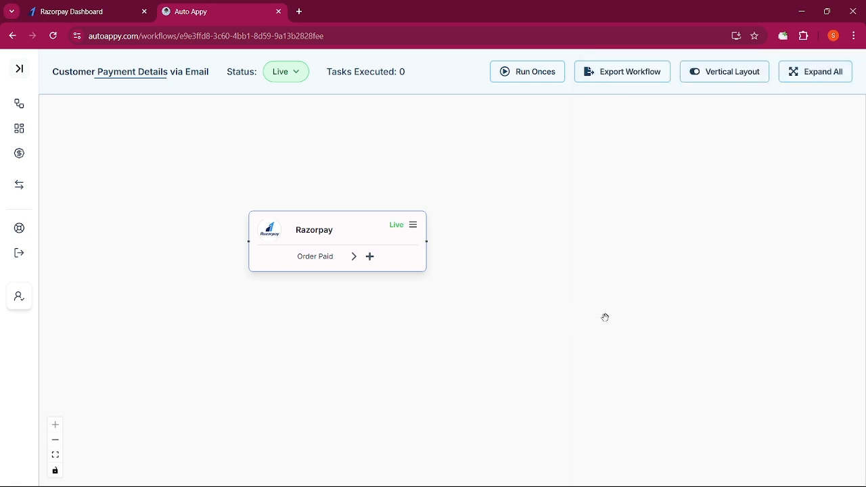
Reopen the Razorpay step's Test tab, highlight the amount 199900, and close the panel
left_click_drag(368, 243, 320, 211)
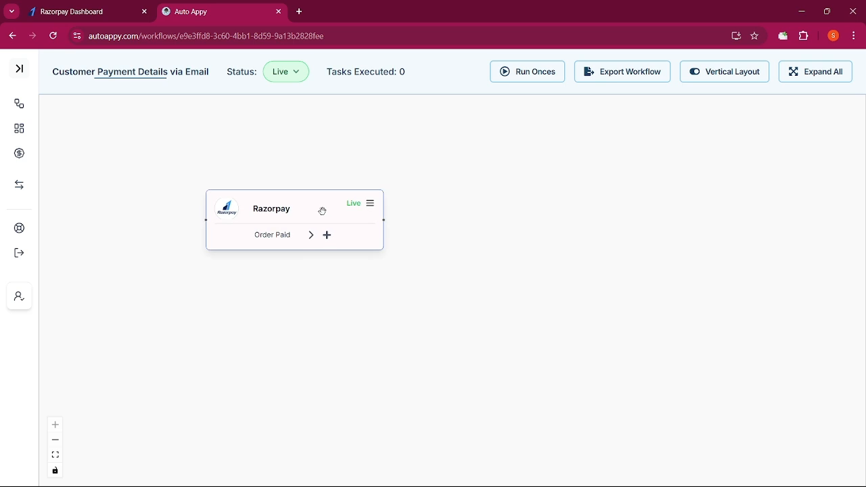
left_click(370, 204)
left_click(838, 103)
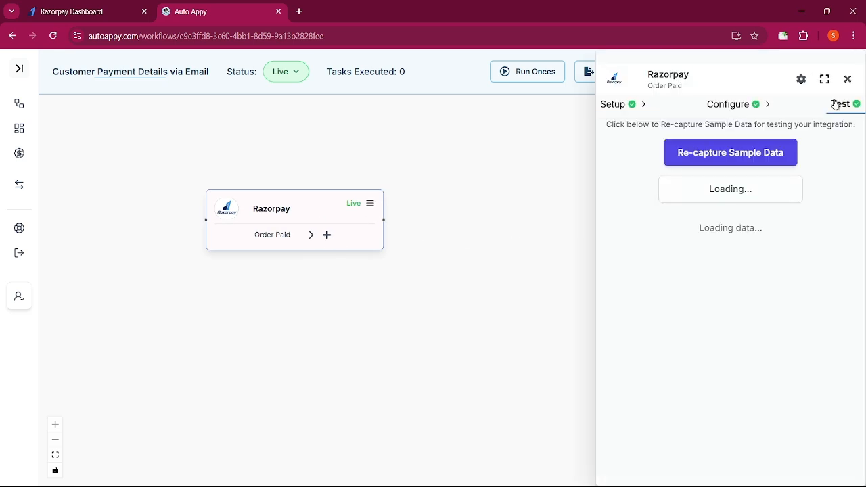
scroll(710, 380, "down", 3)
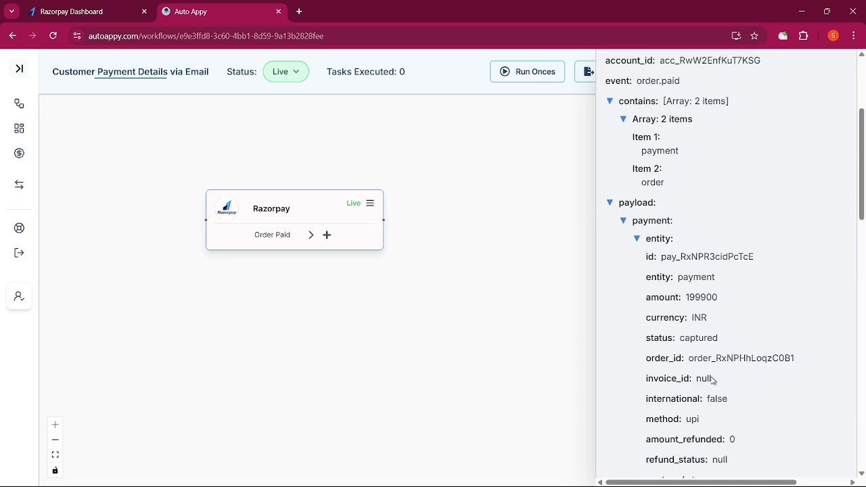
left_click_drag(725, 299, 688, 297)
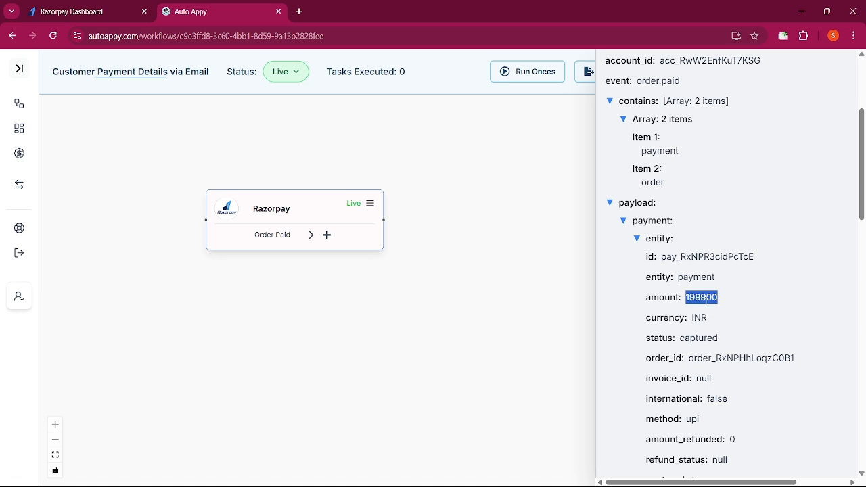
scroll(714, 305, "up", 3)
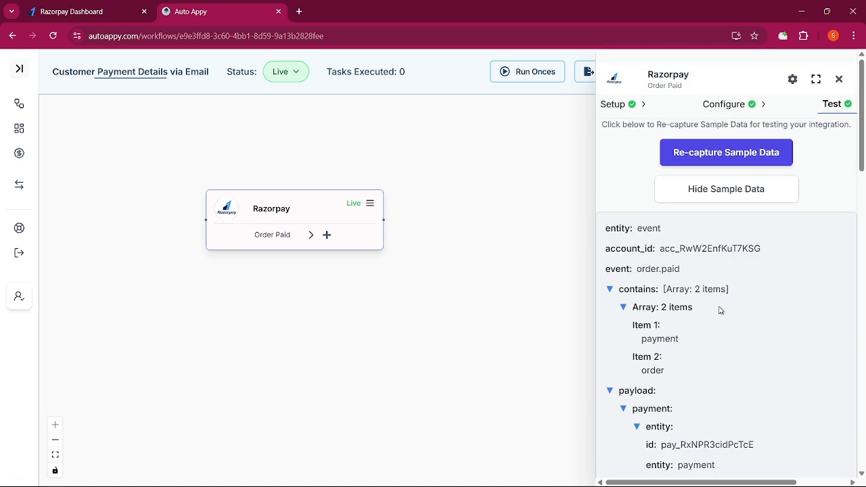
left_click(839, 79)
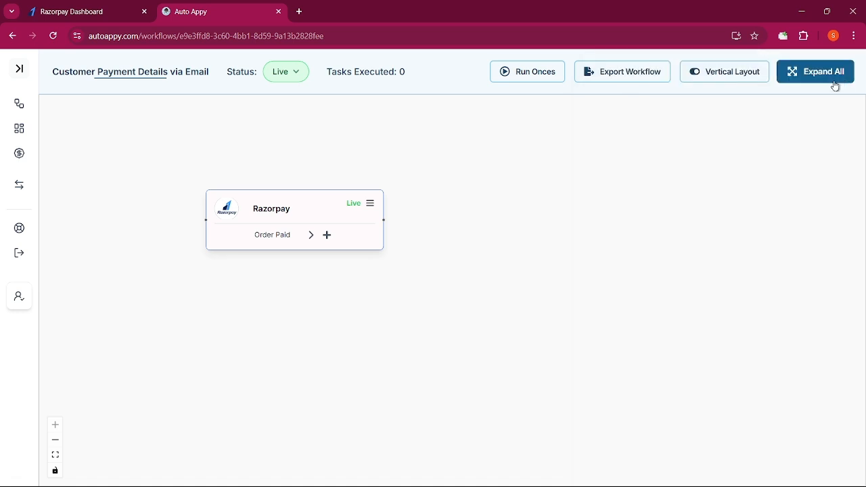
Search 'mat' and add Math Operations (Auto Appy) with the Maths task after the Razorpay trigger, confirming the node
left_click(328, 236)
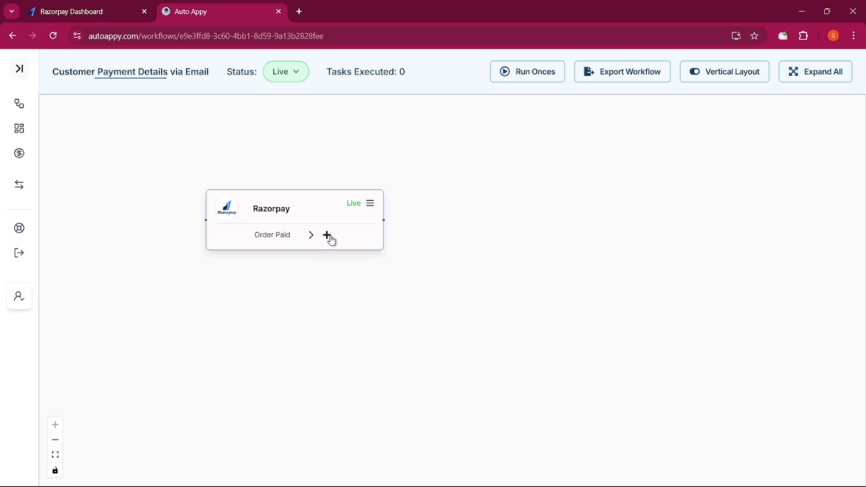
left_click(691, 121)
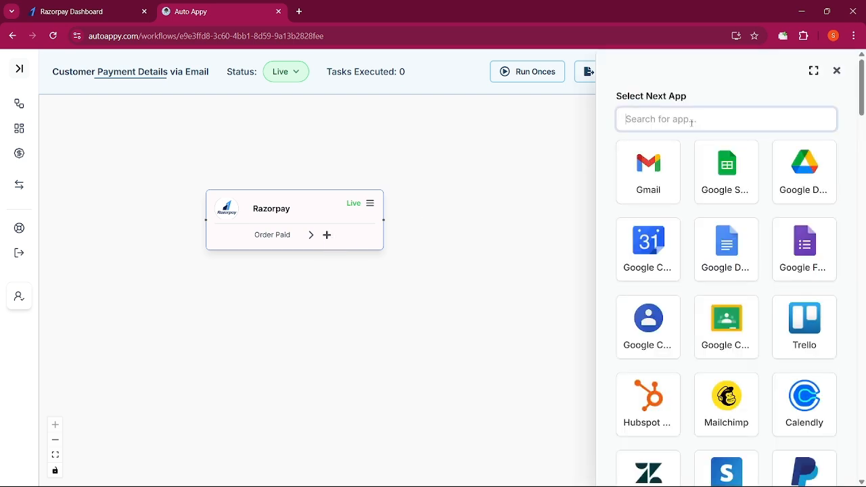
type("mat")
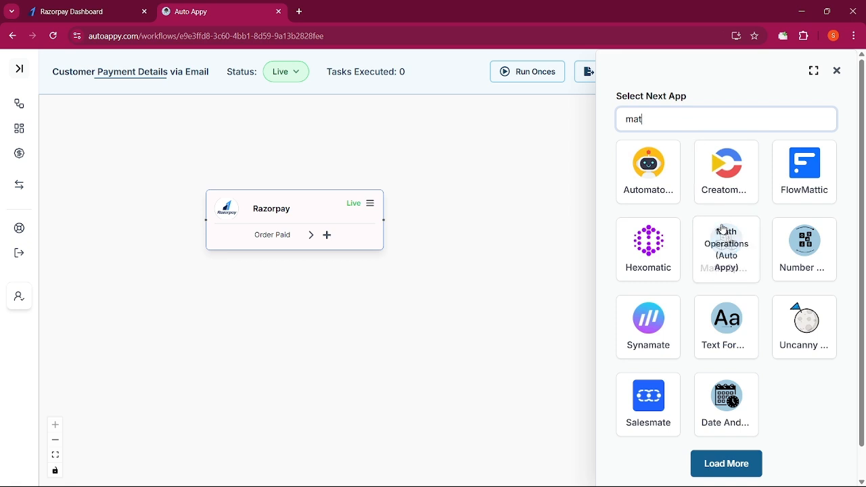
left_click(728, 250)
left_click(705, 265)
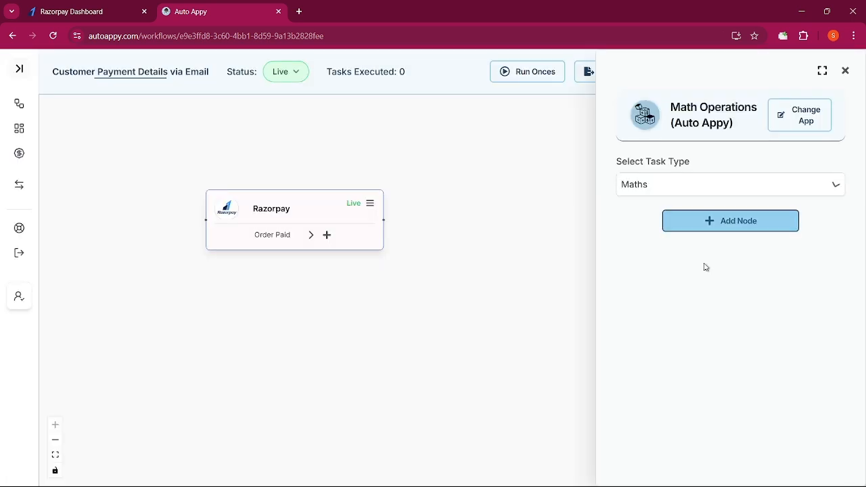
left_click(722, 220)
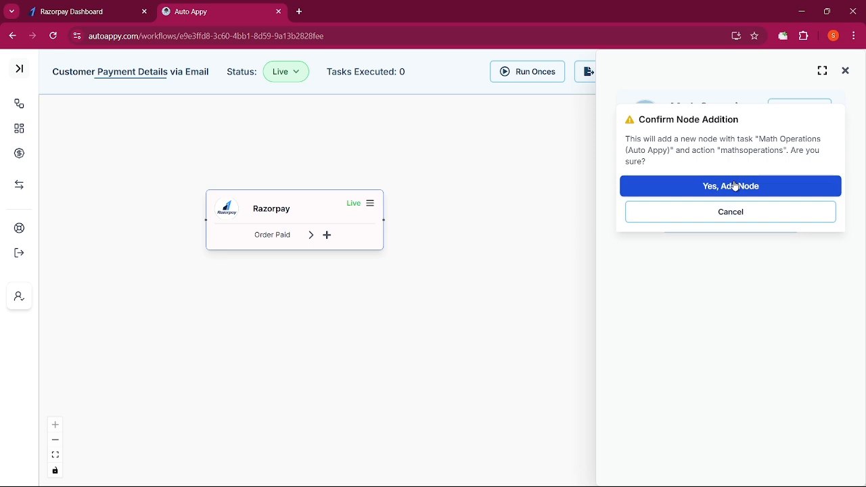
left_click(733, 184)
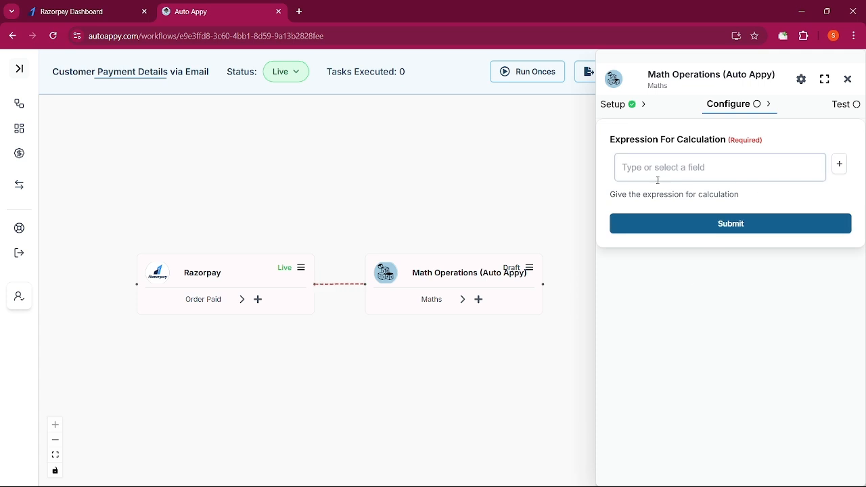
Insert the Razorpay Payload.payment.entity.amount field into the Math Operations expression
left_click(839, 167)
left_click(713, 266)
left_click(698, 292)
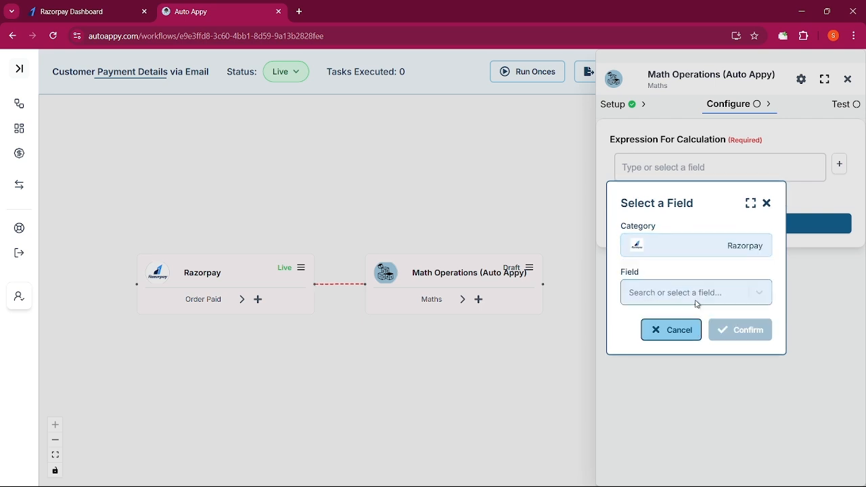
left_click(697, 298)
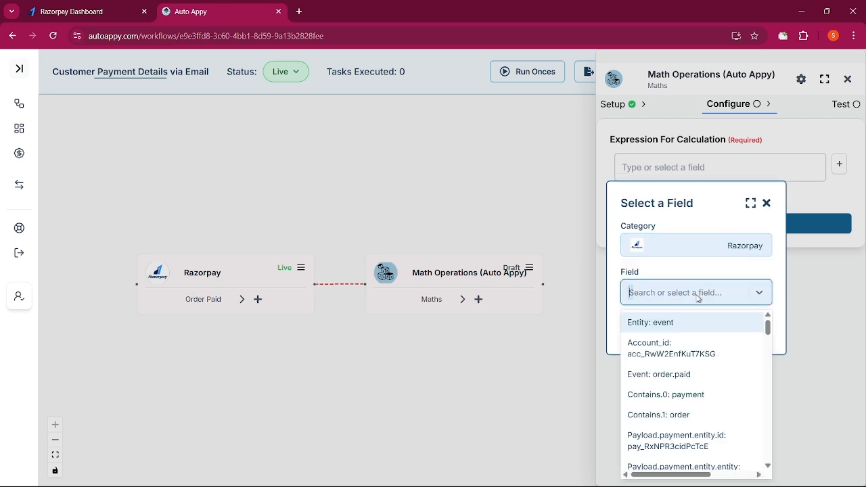
type("199")
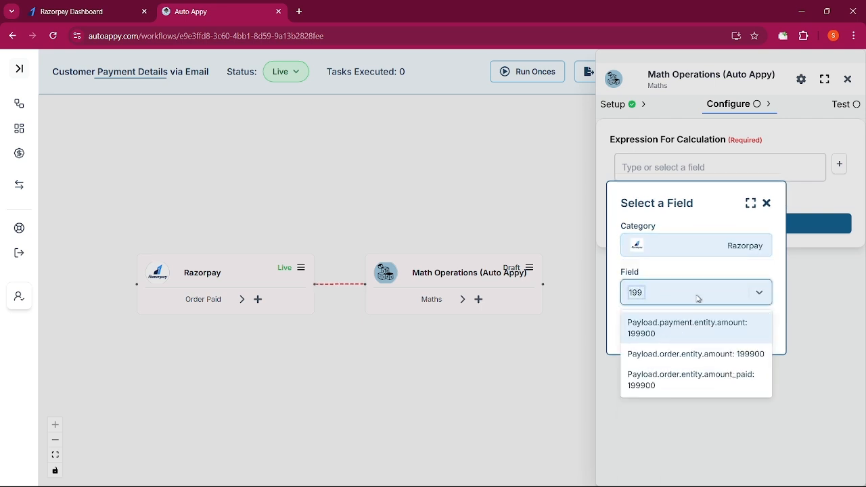
left_click(697, 336)
left_click(730, 332)
Append /100 to the expression, submit it, and test the step for result 1999
left_click(808, 171)
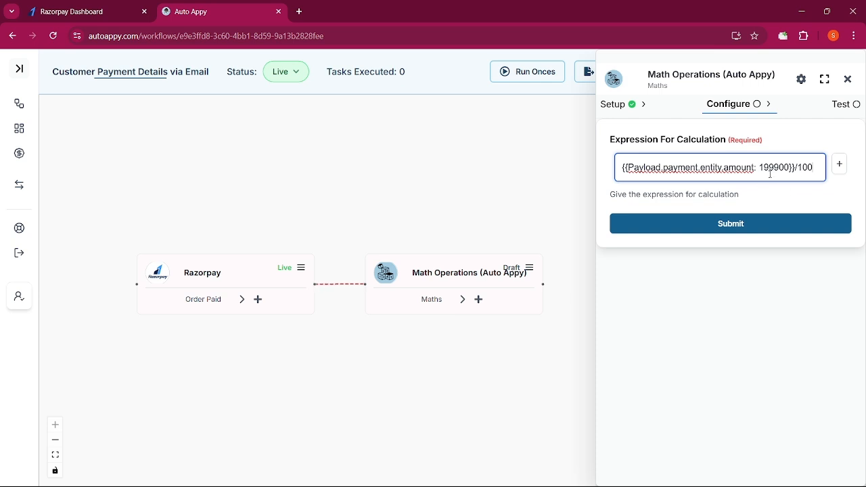
left_click(746, 230)
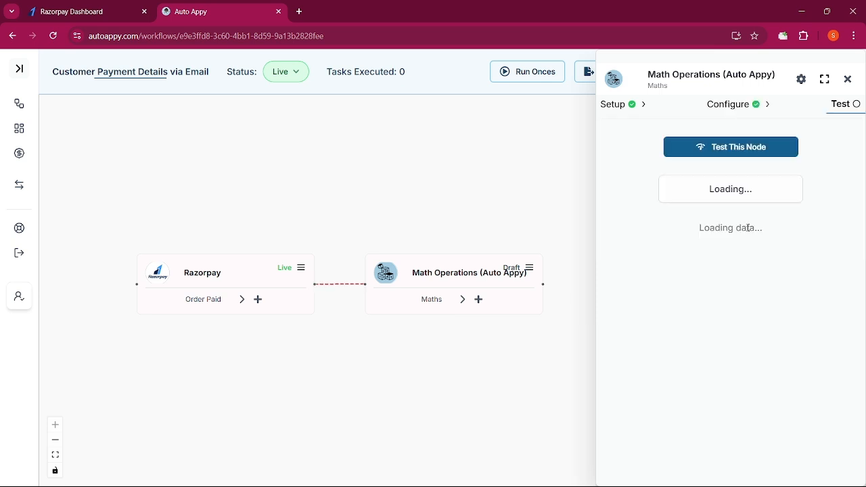
left_click(750, 156)
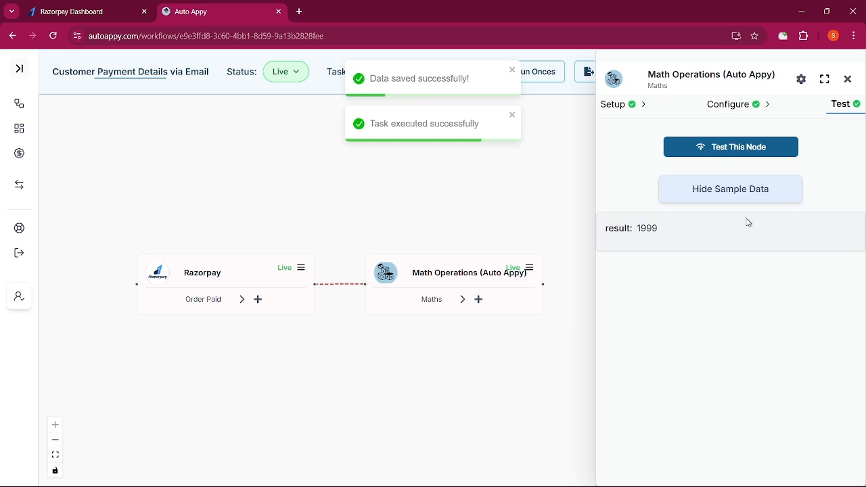
Recheck the Math Operations test result of 1999, close its settings, and add a following step
left_click_drag(675, 244, 638, 232)
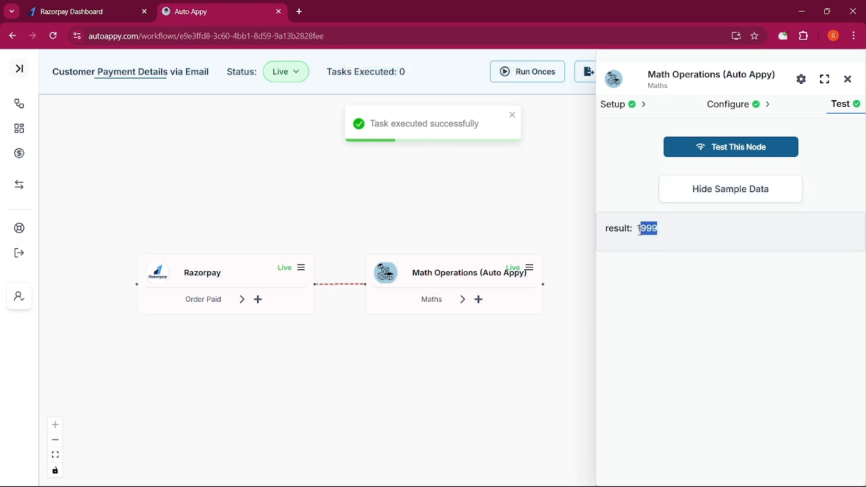
left_click(849, 81)
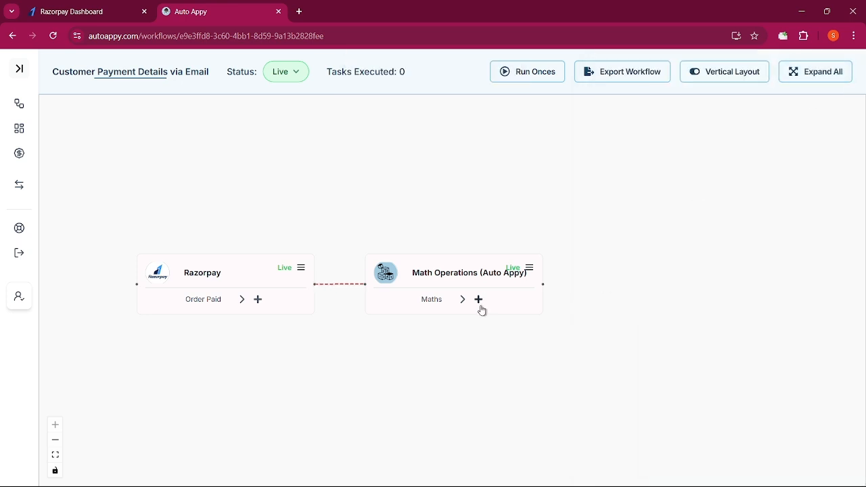
left_click(528, 270)
left_click(844, 105)
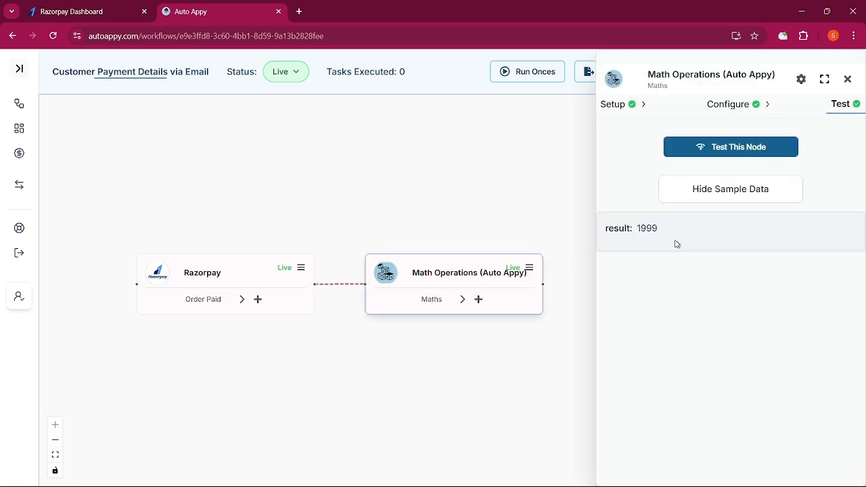
left_click(848, 80)
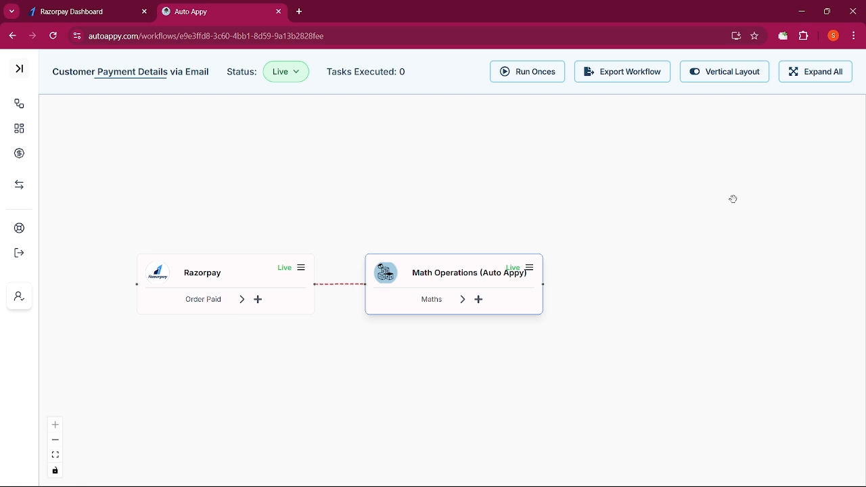
left_click(479, 300)
Add a Gmail Send Email (V2) step after the Math Operations step
left_click(652, 184)
left_click(653, 183)
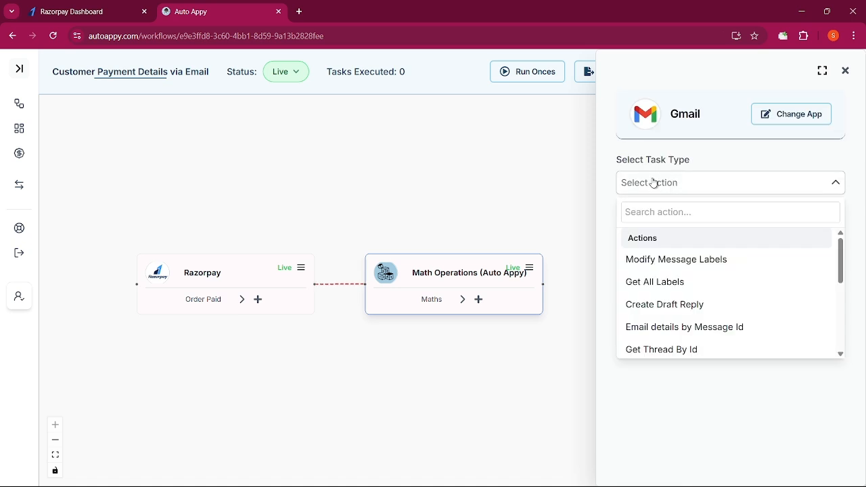
left_click(655, 217)
type("Sen")
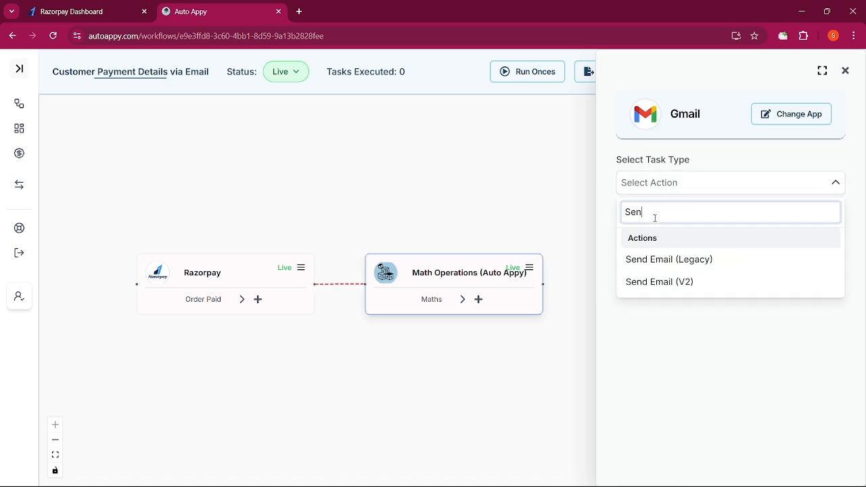
left_click(675, 287)
left_click(740, 215)
left_click(739, 191)
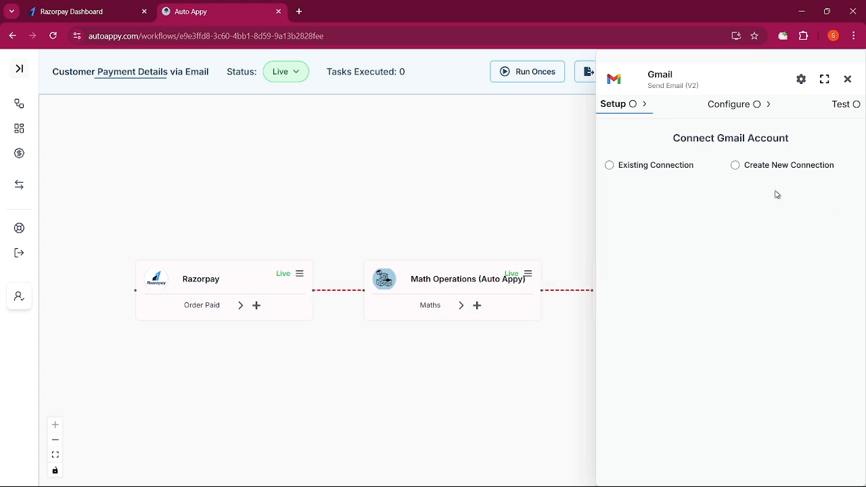
Connect the Gmail step to the existing Gmail #5 account and save the connection
left_click(609, 166)
left_click(639, 218)
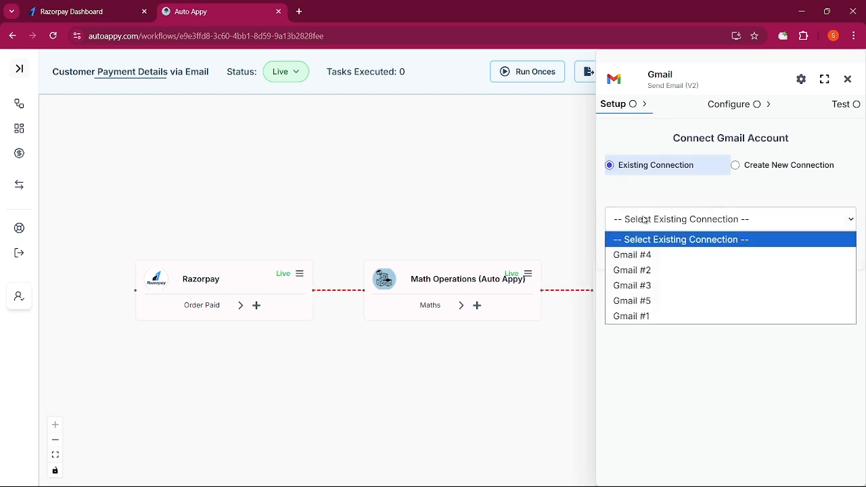
left_click(660, 300)
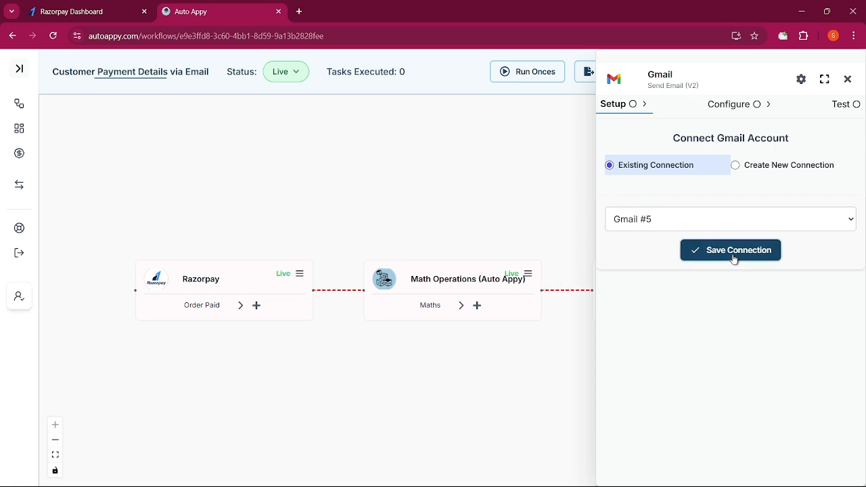
left_click(734, 252)
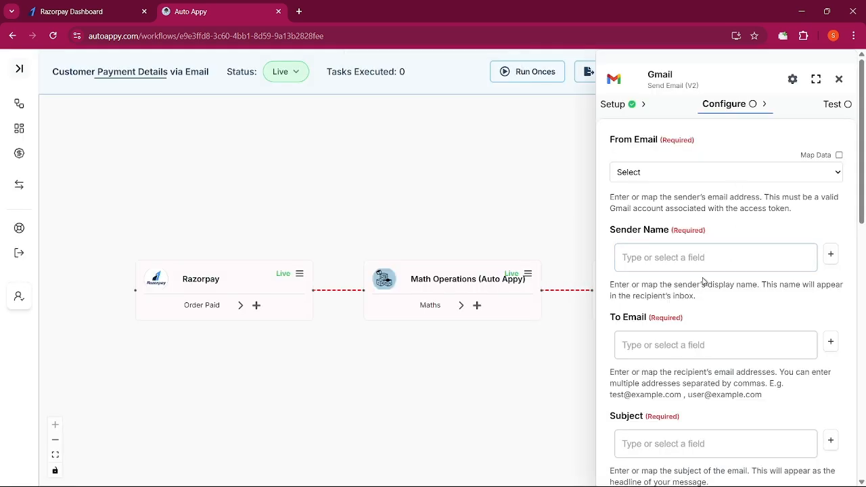
Choose the From Email sender account and enter the sender name
left_click_drag(860, 162, 864, 416)
scroll(843, 247, "up", 10)
left_click(686, 146)
left_click(649, 177)
left_click(714, 240)
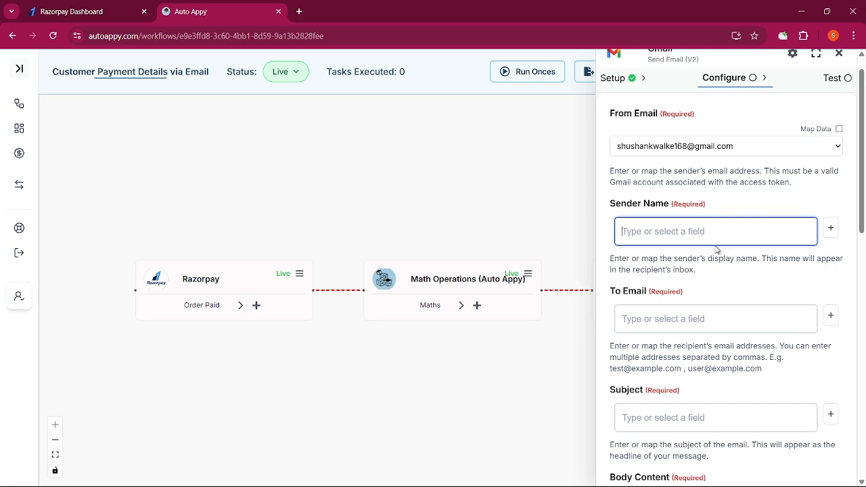
type("Shushak")
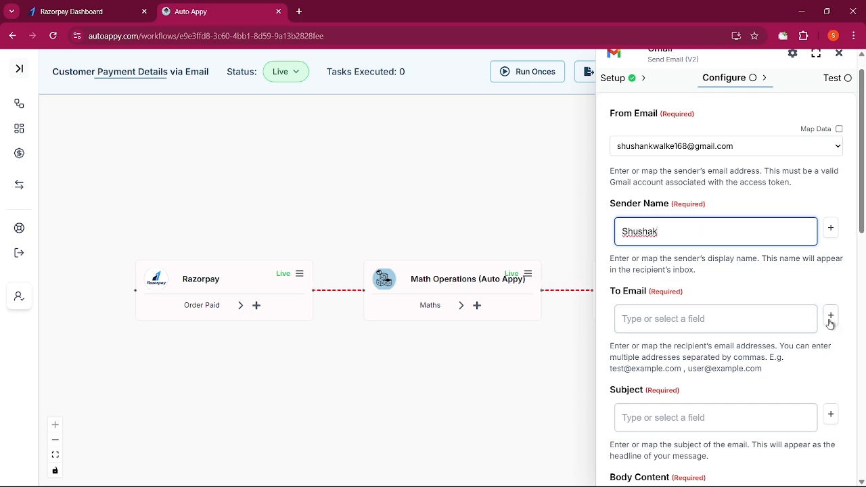
Enter the recipient address and submit the email with subject 'New Order Paid – Customer Details Inside'
left_click(715, 332)
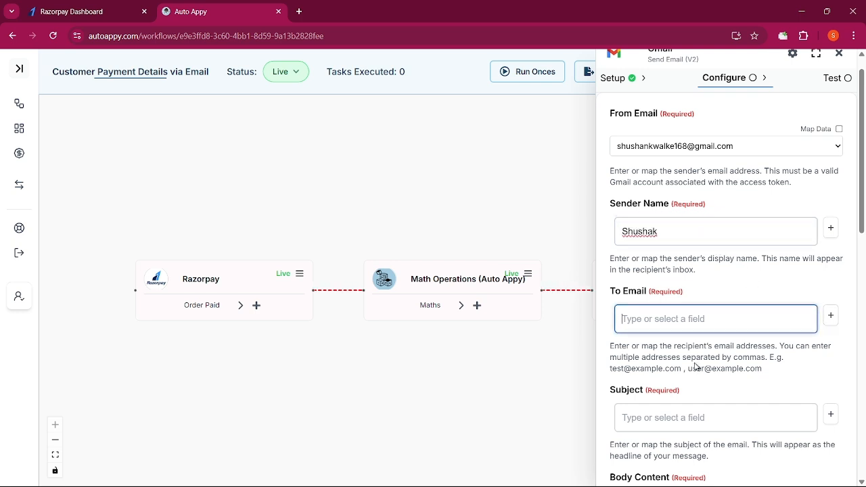
type("s")
key("BackSpace")
key("BackSpace")
key("BackSpace")
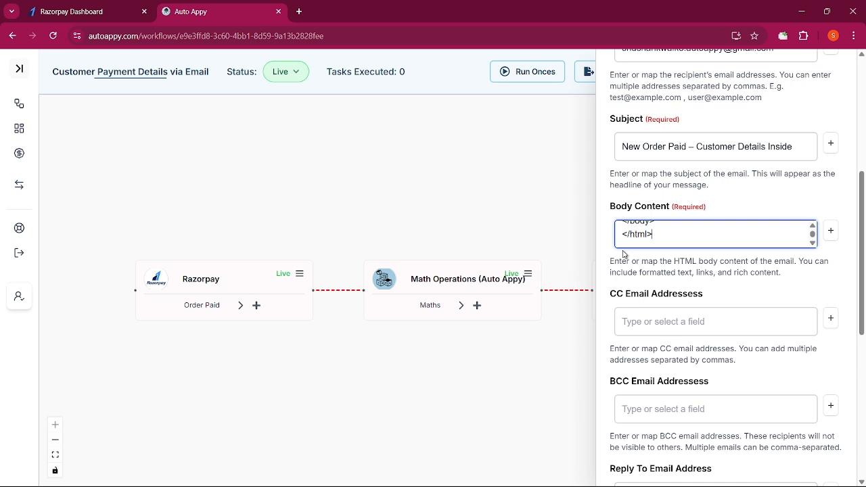
scroll(624, 254, "up", 2)
scroll(676, 329, "up", 3)
scroll(676, 330, "up", 5)
scroll(666, 352, "up", 2)
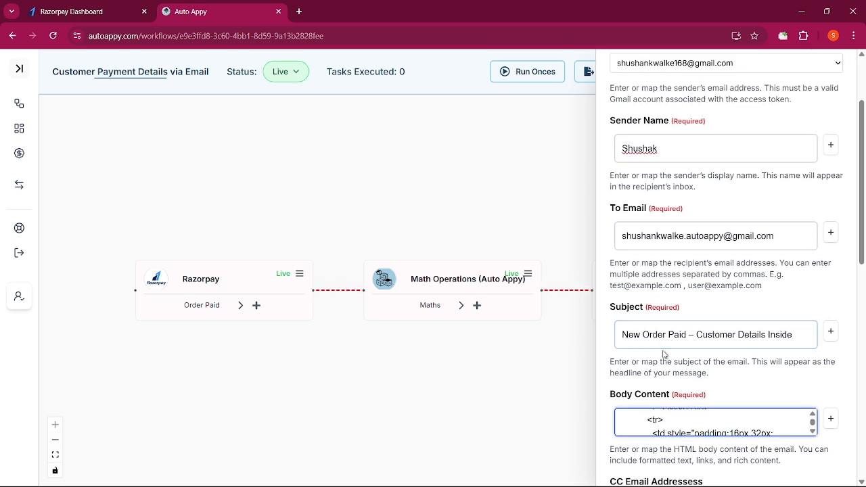
scroll(666, 355, "down", 8)
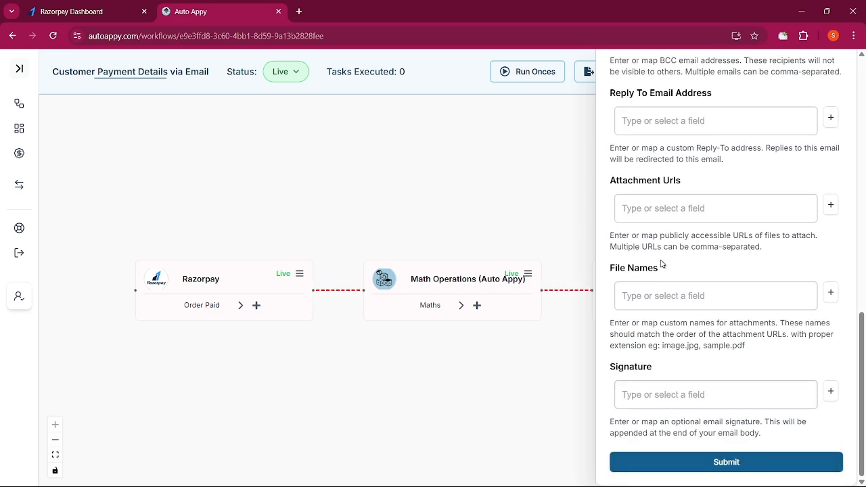
left_click(753, 464)
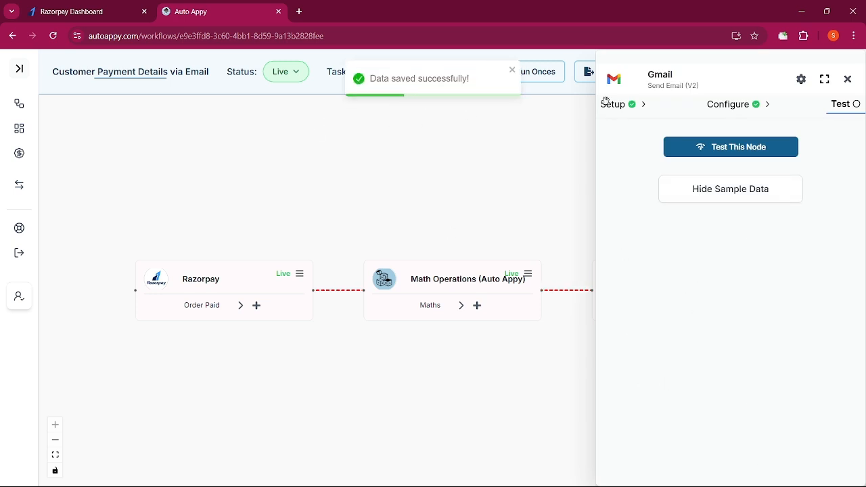
Test the Gmail step to confirm a SENT result, then switch to the Razorpay payment window
left_click(749, 150)
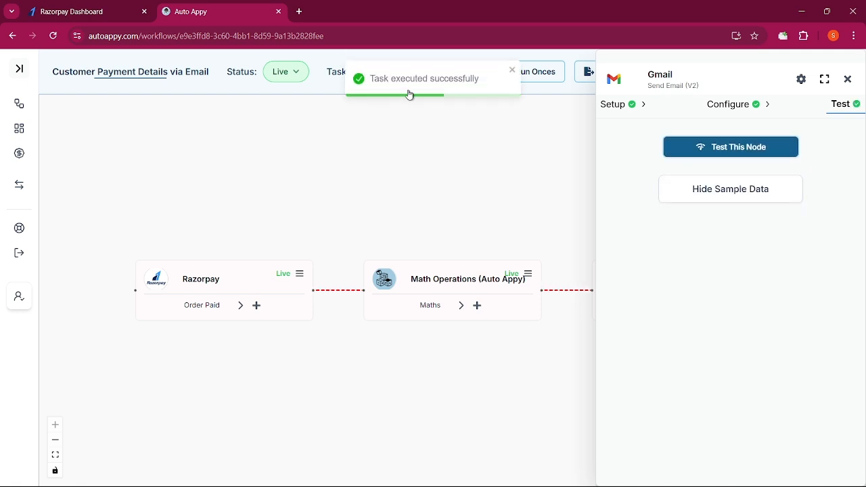
left_click(721, 195)
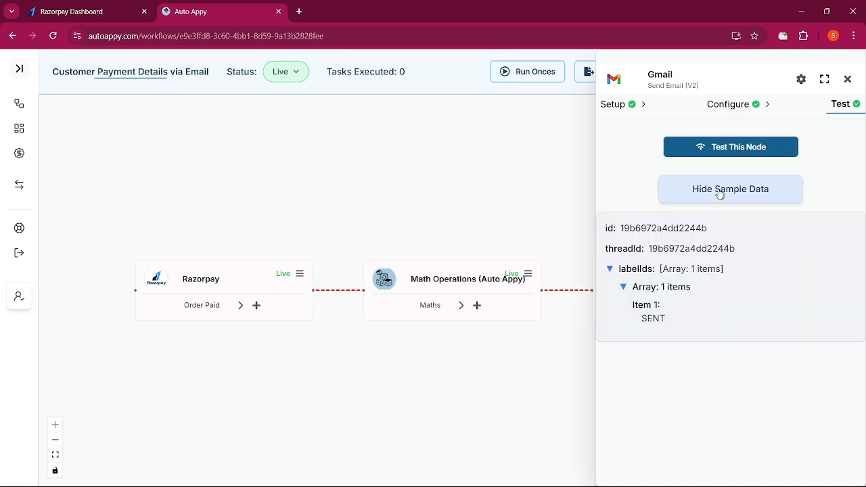
key("alt+Tab")
key("alt+Tab")
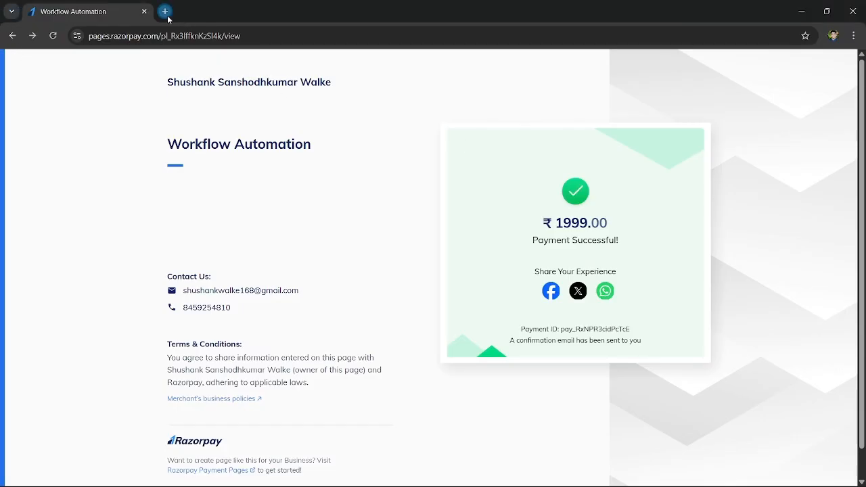
Open Gmail in a new tab and review the New Order Paid email's ₹1999 UPI order details
left_click(165, 11)
left_click(741, 92)
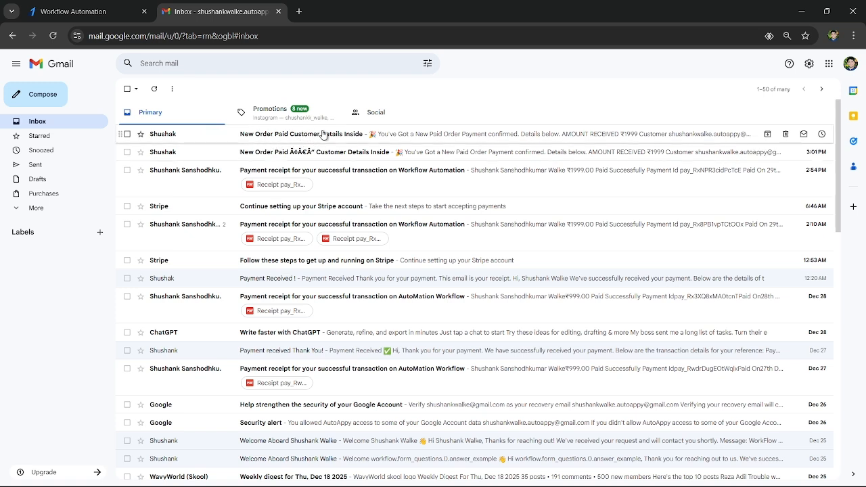
left_click(323, 134)
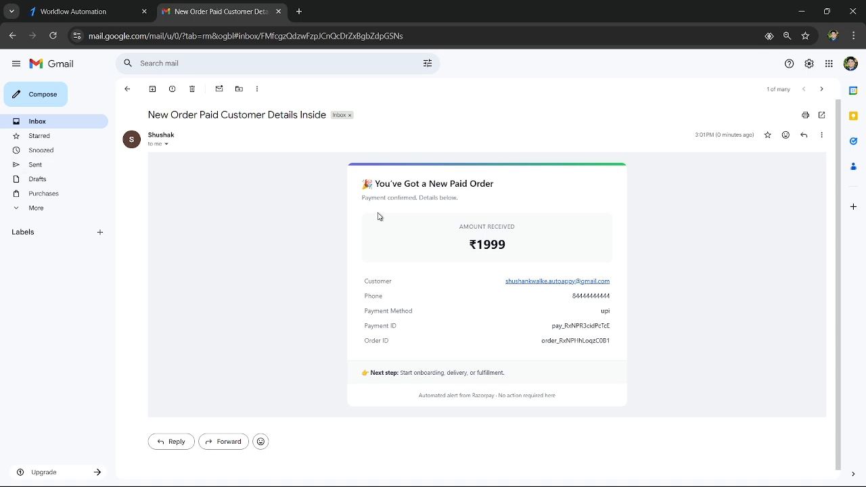
left_click_drag(361, 288, 469, 329)
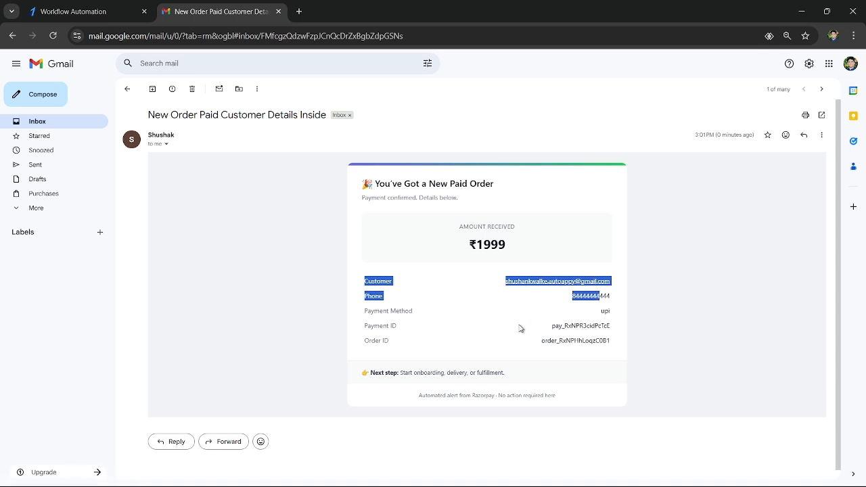
left_click_drag(620, 315, 551, 309)
left_click(620, 313)
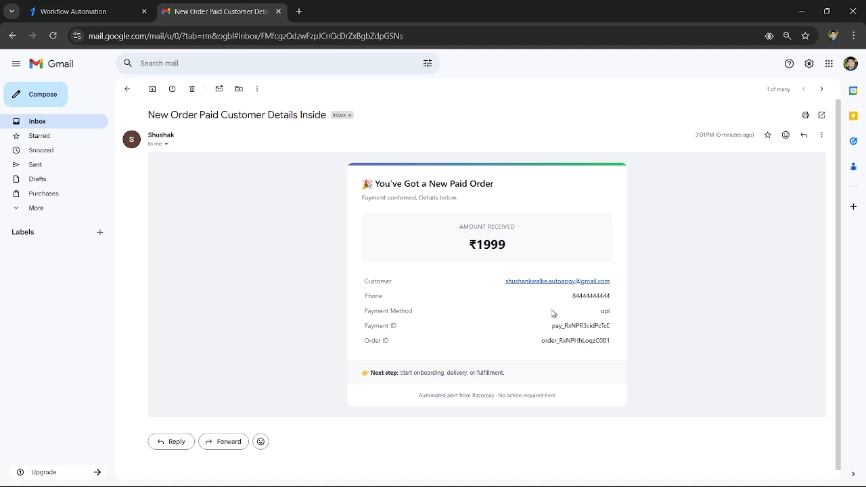
scroll(471, 342, "down", 1)
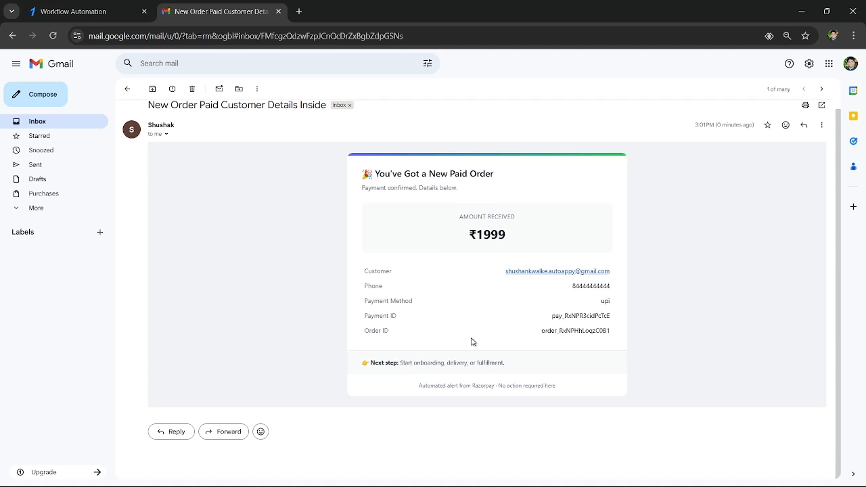
key("alt+Tab")
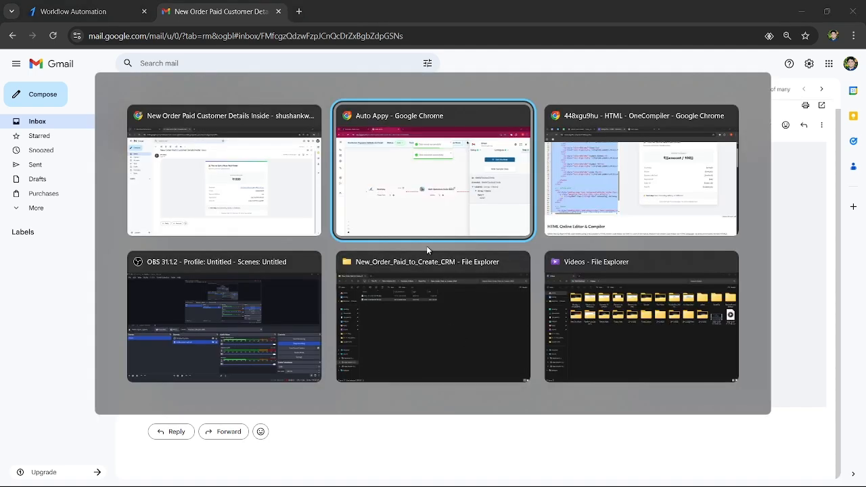
Close the Gmail settings and reposition the canvas to show the Razorpay, Maths and Gmail steps
left_click(848, 80)
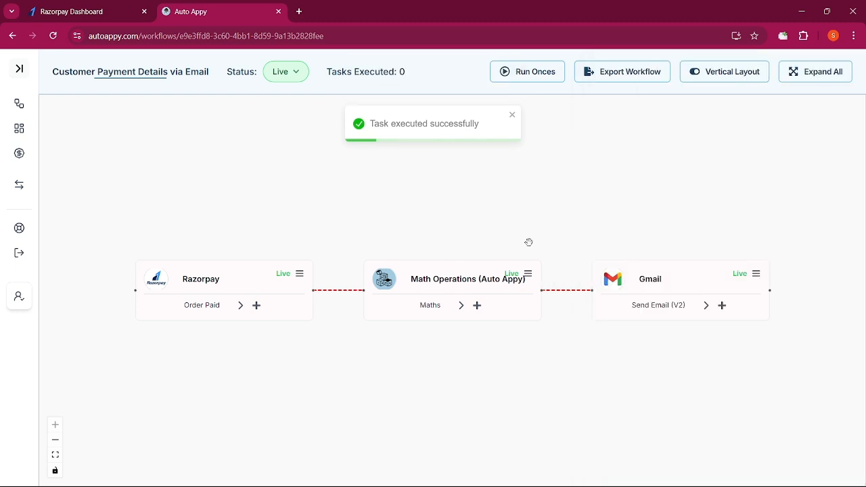
left_click_drag(480, 224, 485, 216)
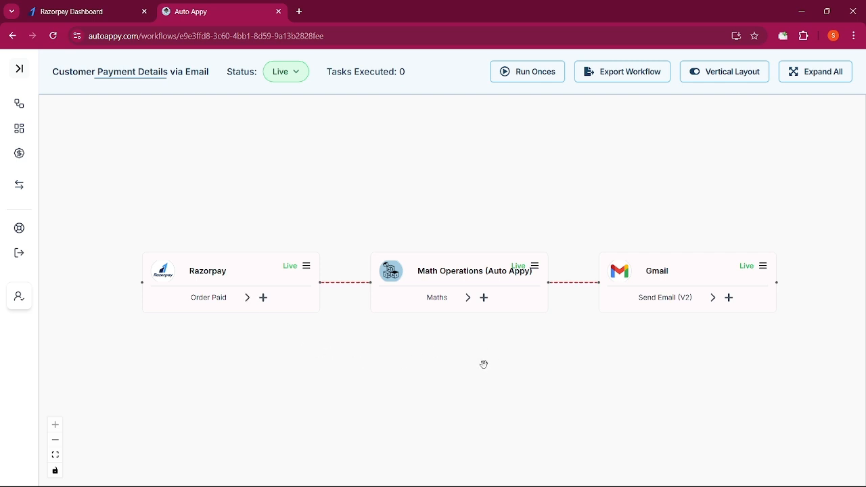
scroll(794, 378, "down", 3)
scroll(794, 379, "up", 3)
left_click_drag(276, 367, 253, 341)
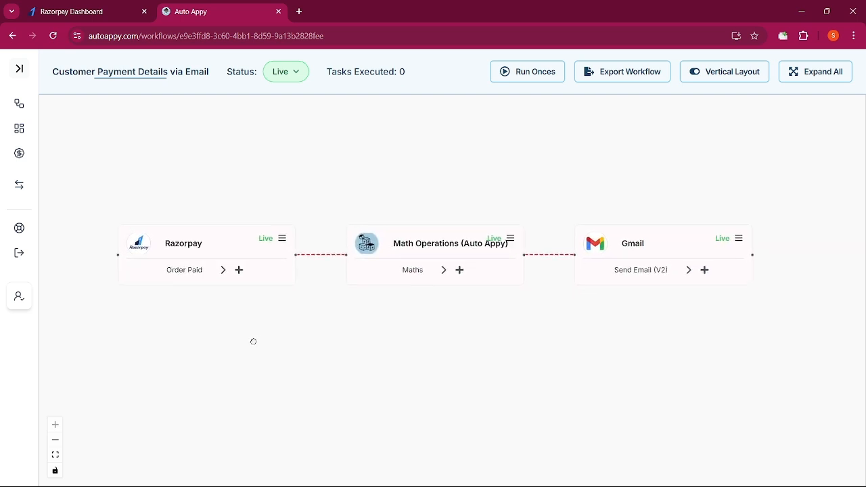
Load autoappy.com in a new tab, then return to the workflow tab and select its address
left_click(302, 11)
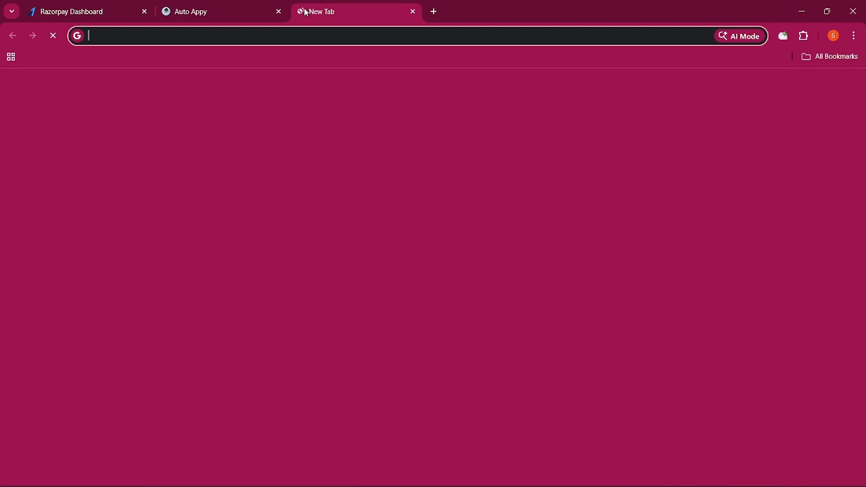
type("au")
key("Return")
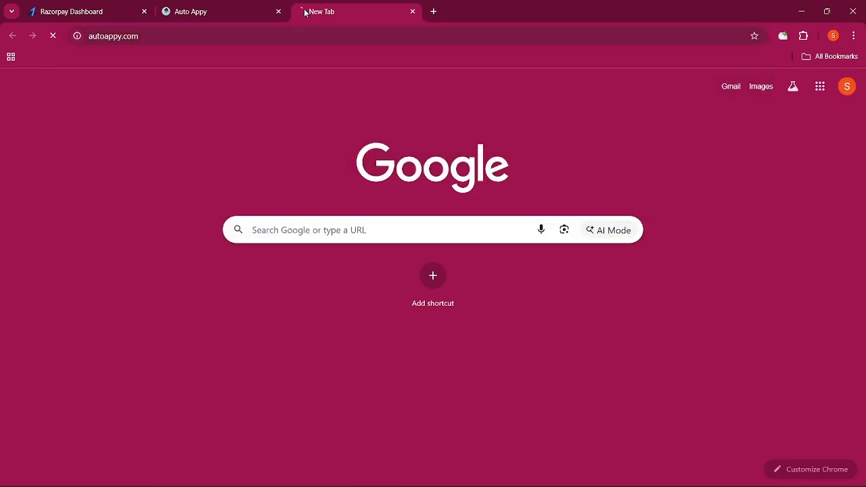
left_click(196, 14)
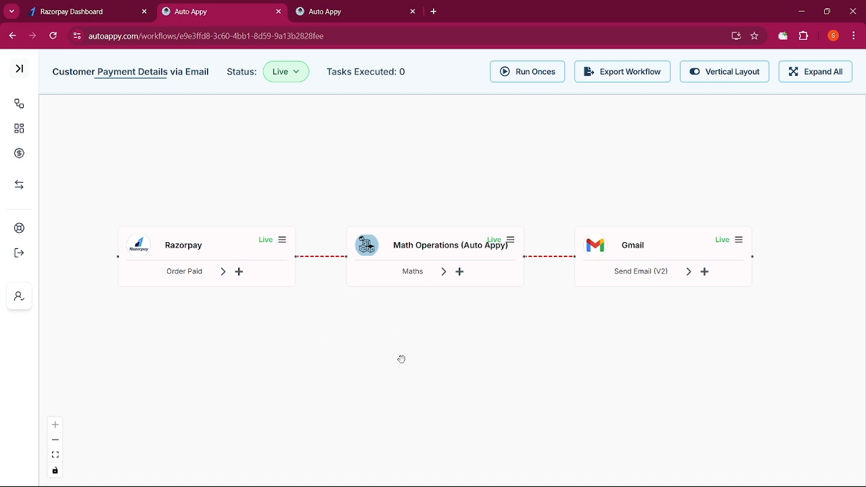
left_click(374, 37)
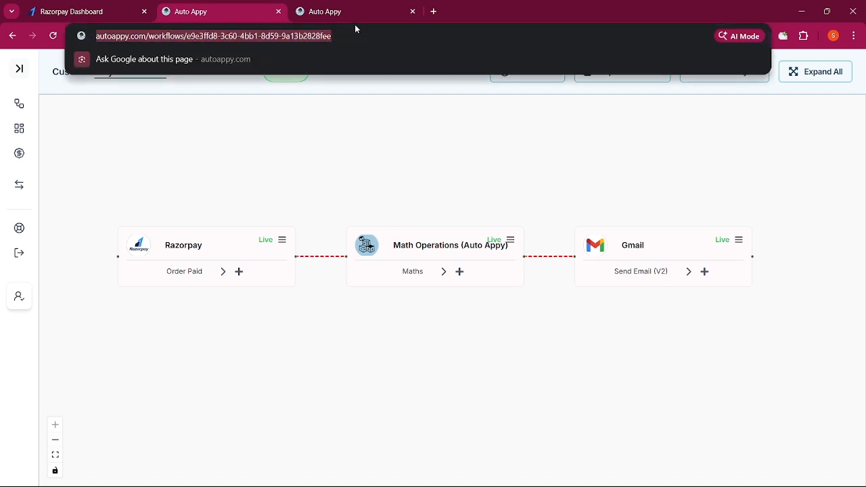